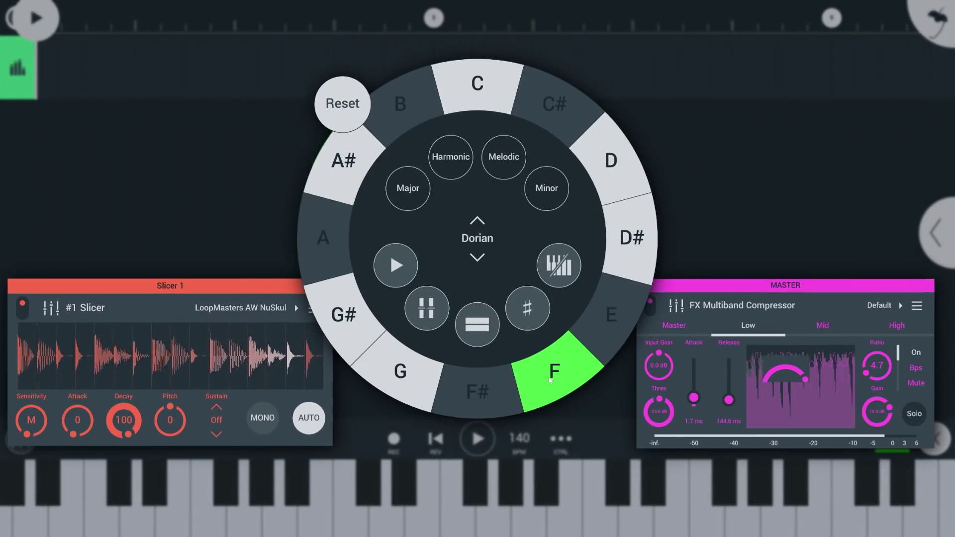
Sweep around the scale wheel to preview its notes
drag(550, 380, 614, 157)
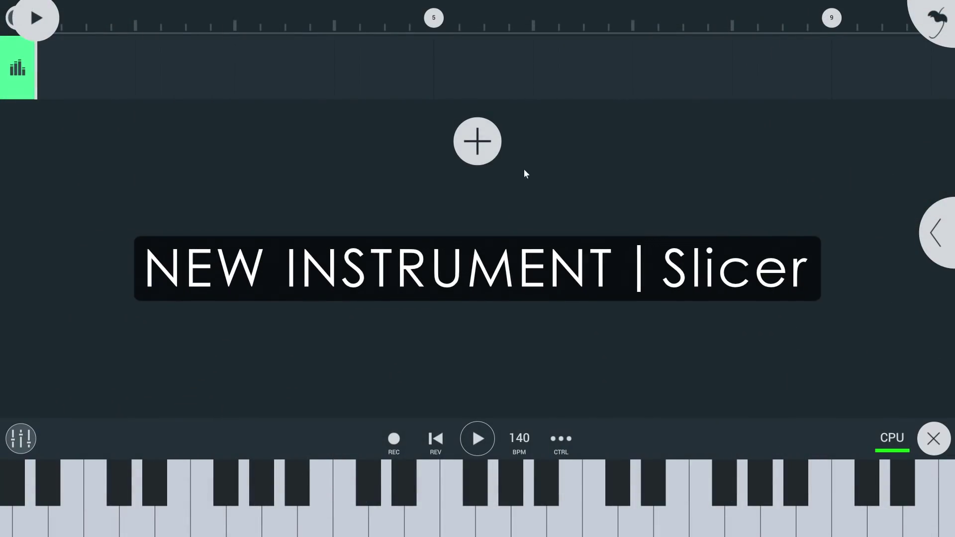
Add a Slicer channel loaded with the LoopMasters AW NuSkul loop from Sliced Drums
click(484, 145)
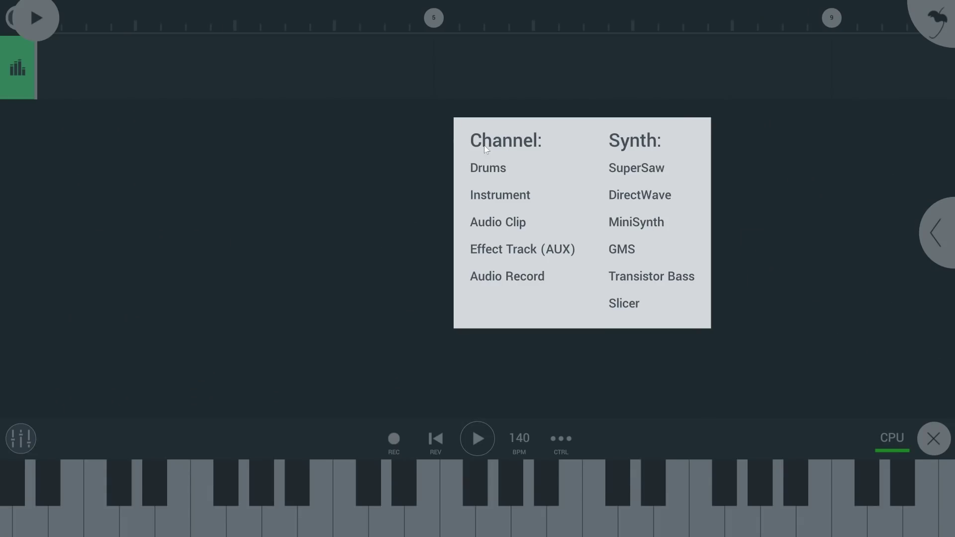
click(640, 308)
click(186, 106)
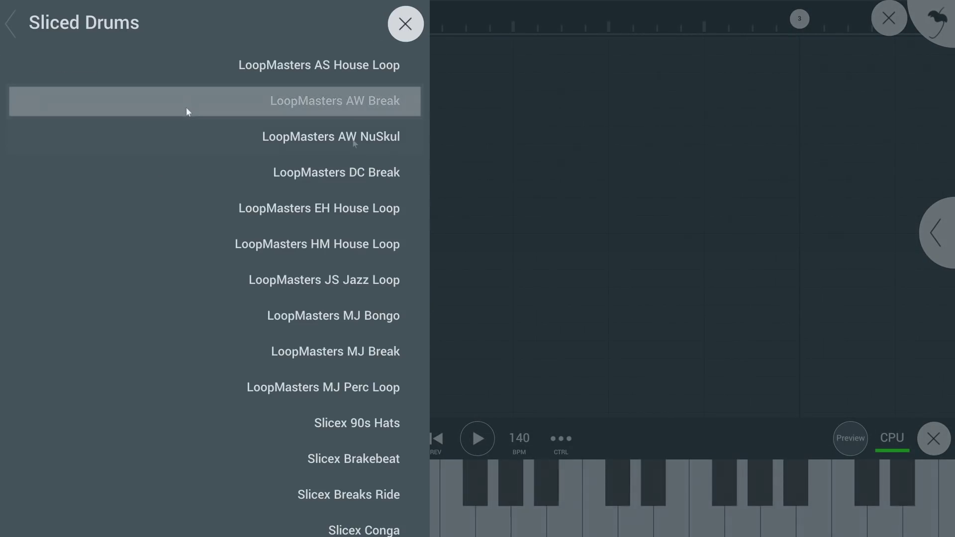
click(353, 139)
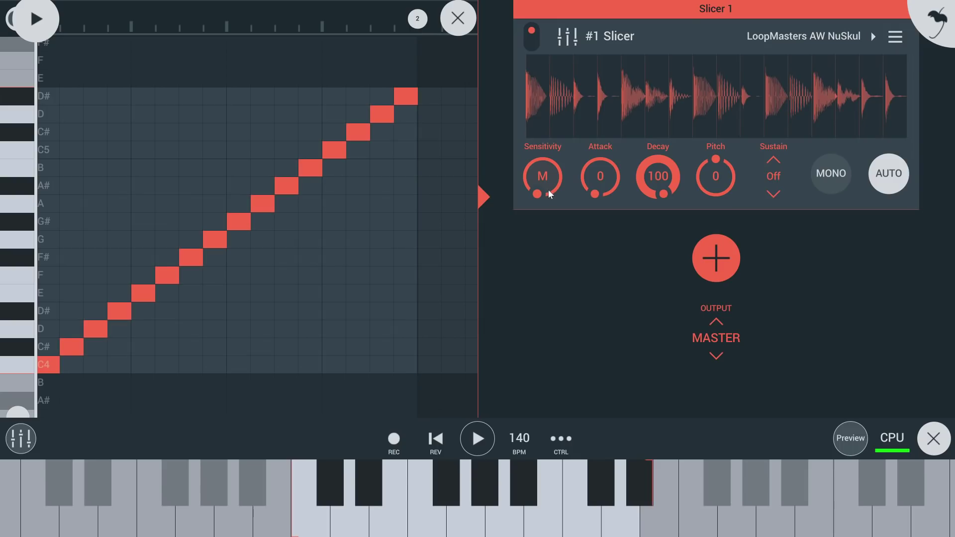
drag(549, 189, 553, 251)
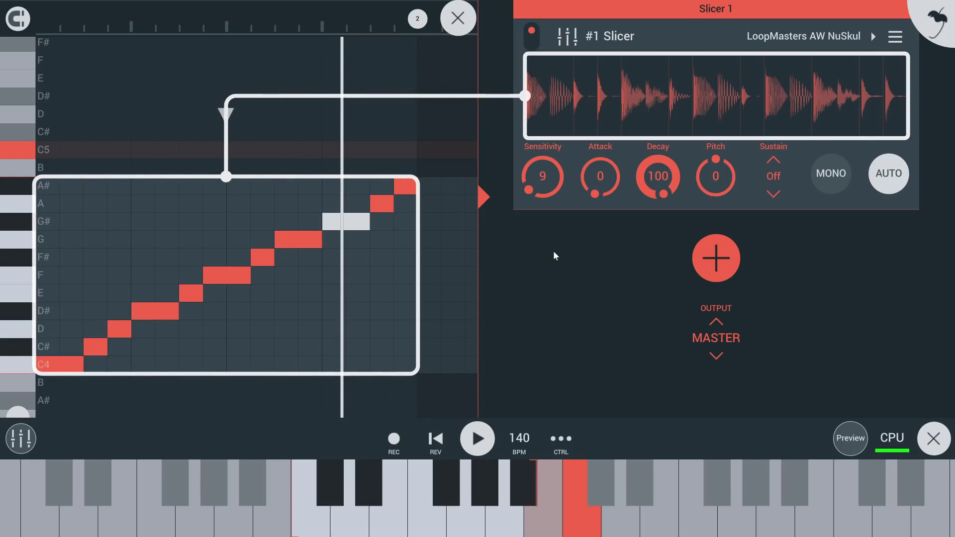
drag(553, 251, 565, 380)
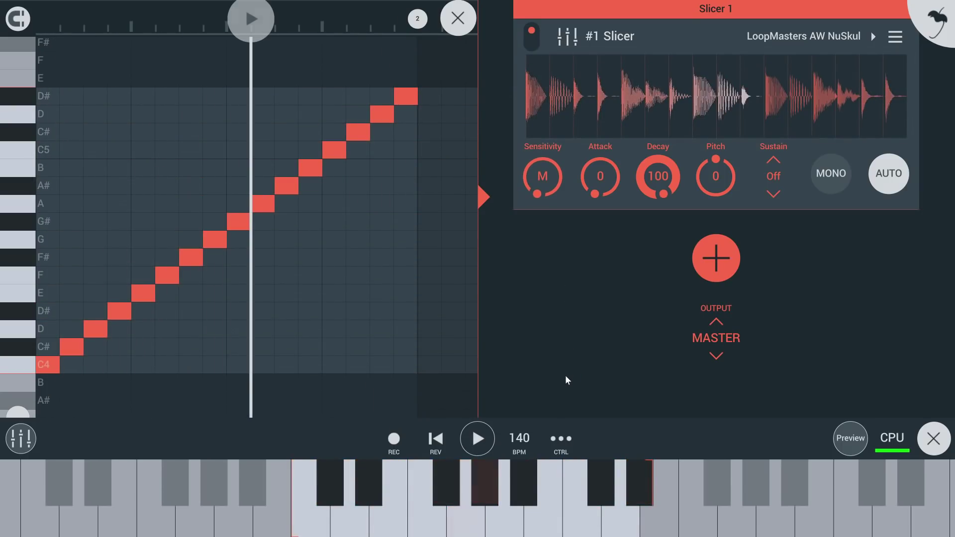
click(436, 441)
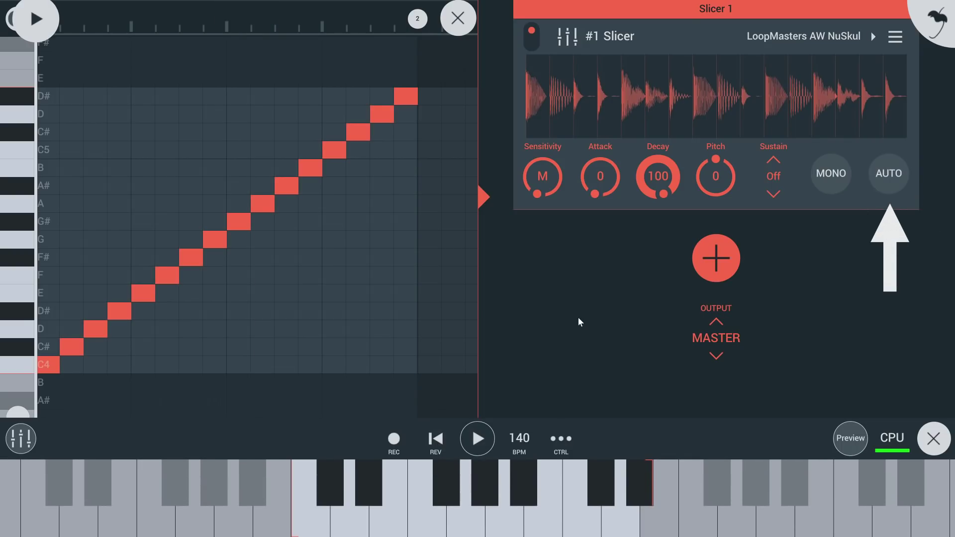
drag(544, 177, 545, 204)
click(898, 188)
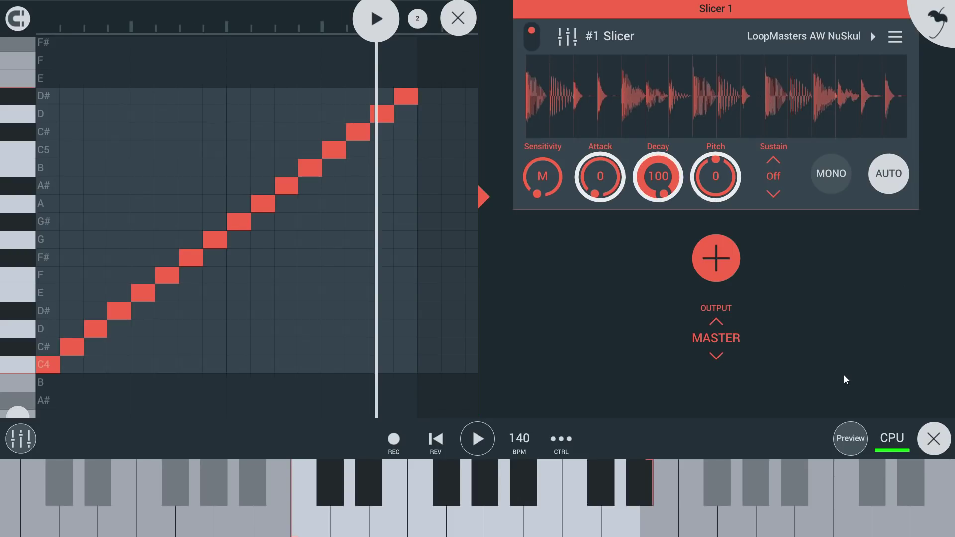
drag(596, 192, 627, 128)
drag(657, 179, 659, 214)
drag(716, 179, 729, 118)
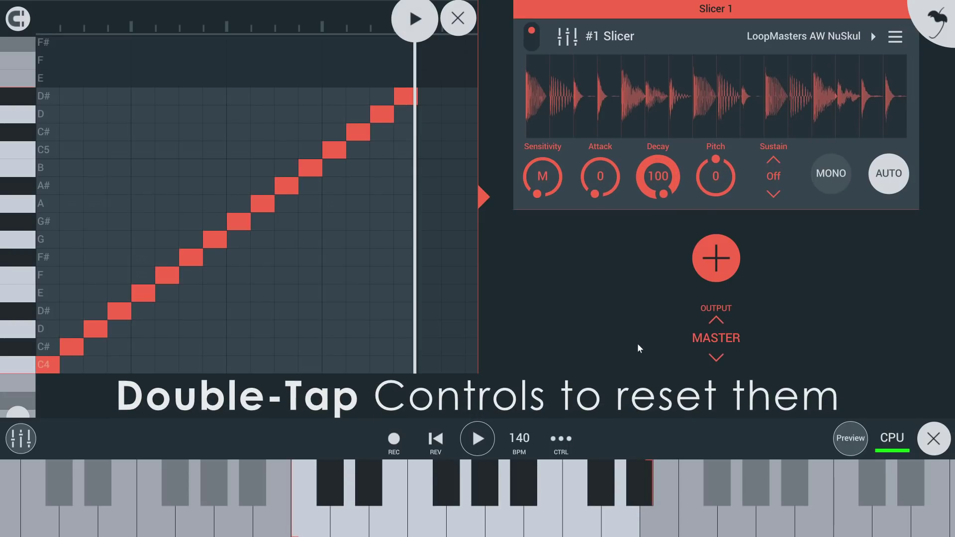
Set the Slicer's sustain mode to Hold and play a few slices
click(774, 176)
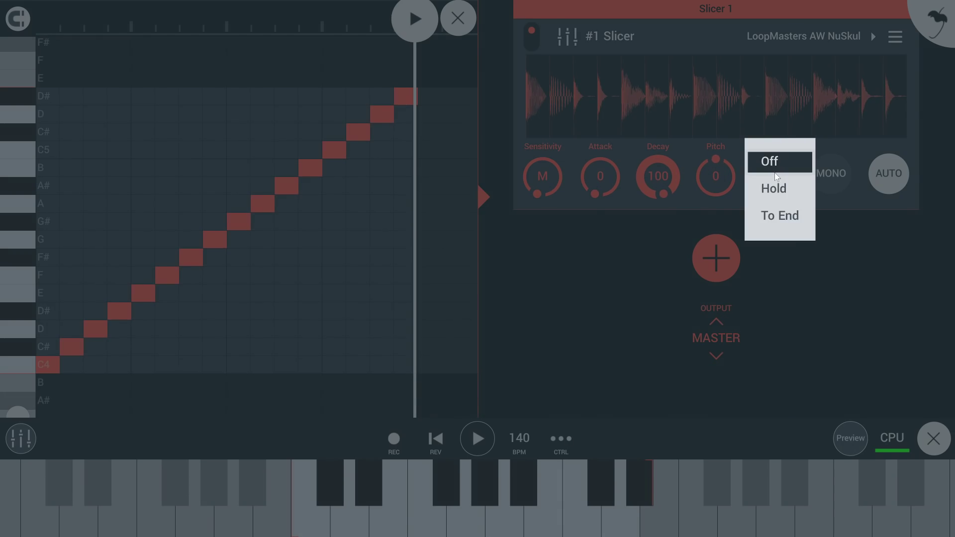
click(781, 190)
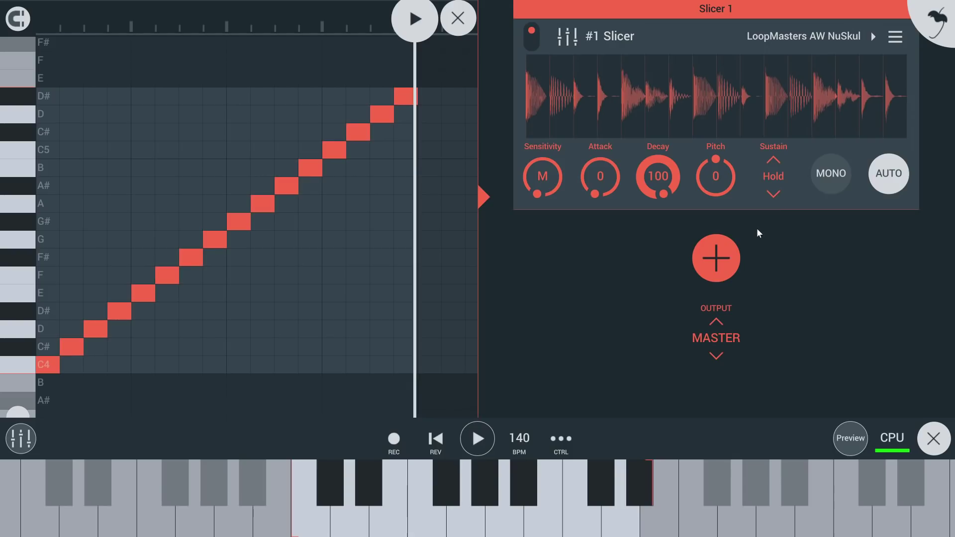
click(428, 517)
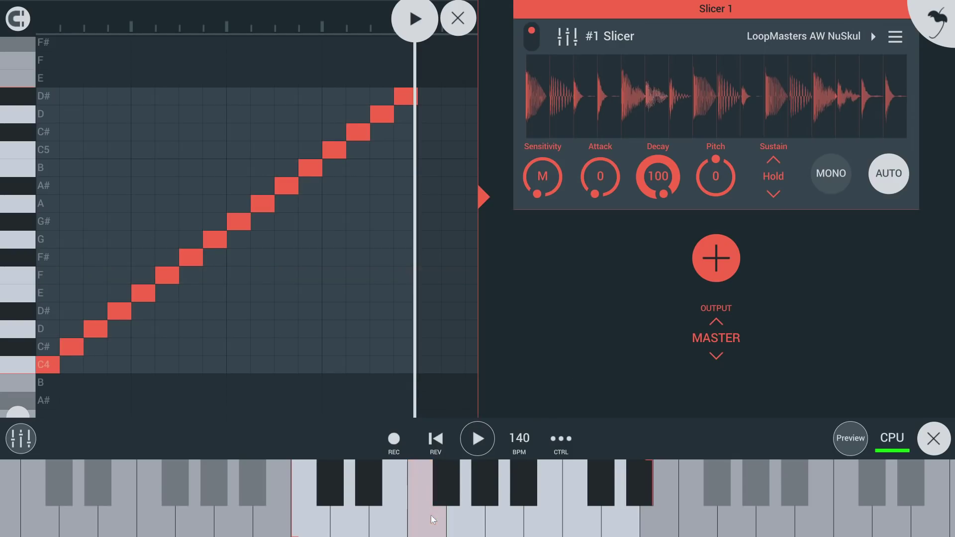
click(384, 515)
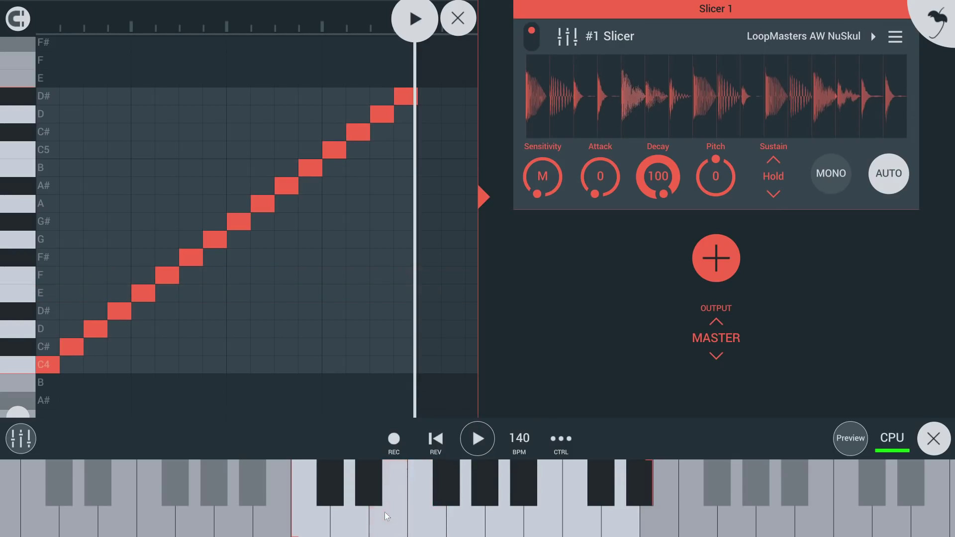
click(423, 514)
click(393, 516)
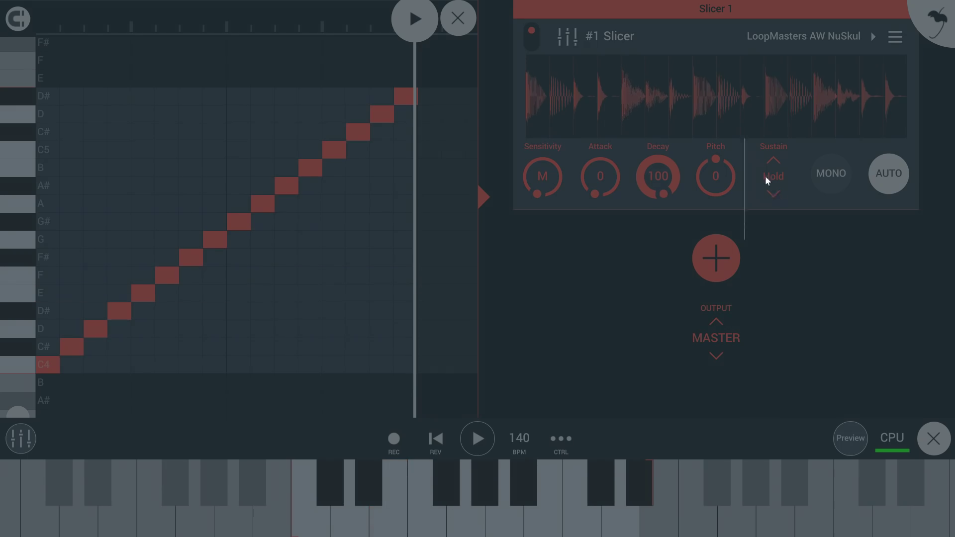
Switch sustain to To End and play overlapping slices with mono off
click(771, 177)
click(778, 213)
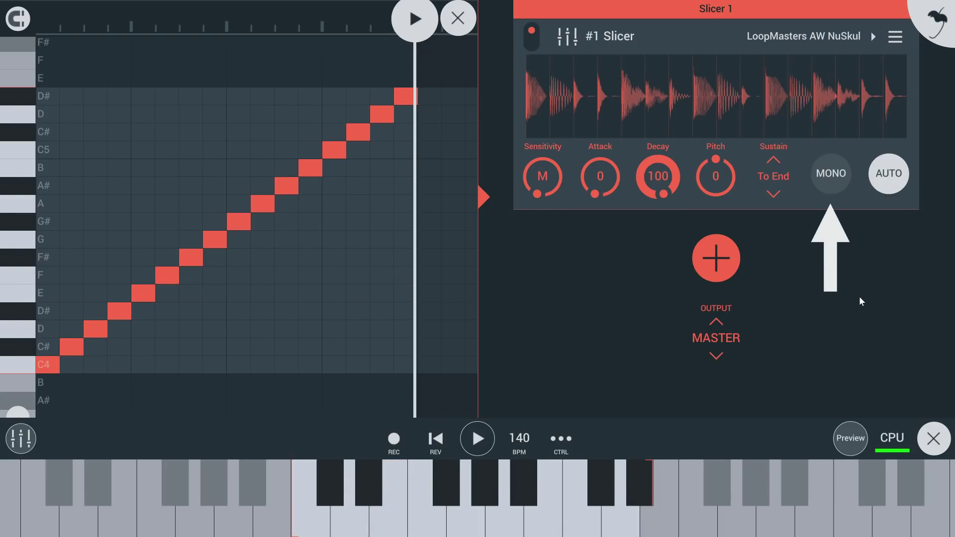
click(461, 521)
click(383, 512)
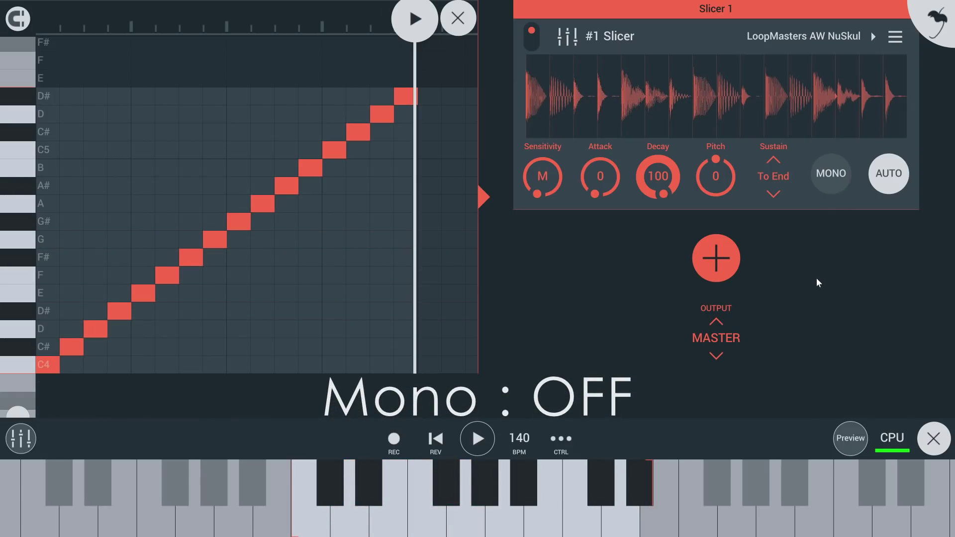
Turn mono on and play slices to hear notes cut each other off
click(829, 177)
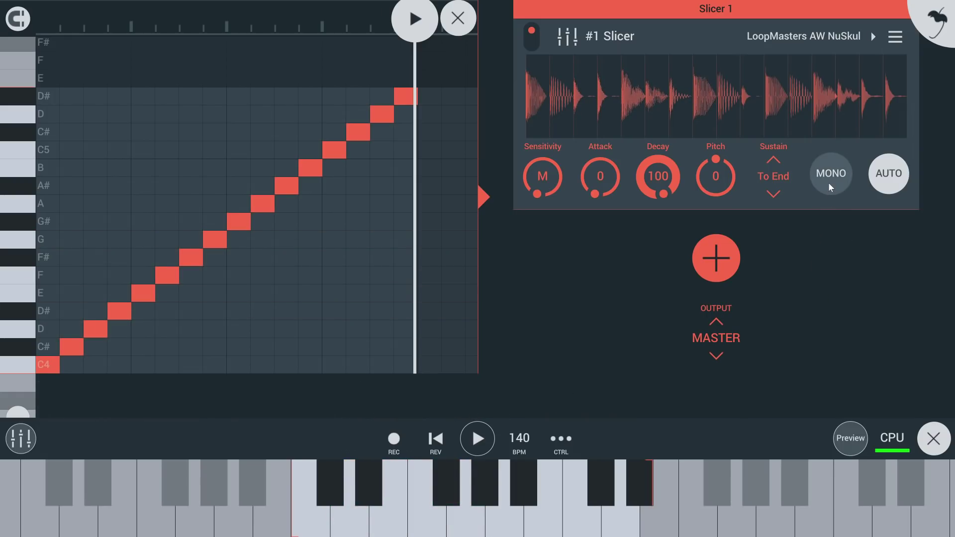
click(447, 500)
click(348, 524)
click(315, 520)
click(494, 518)
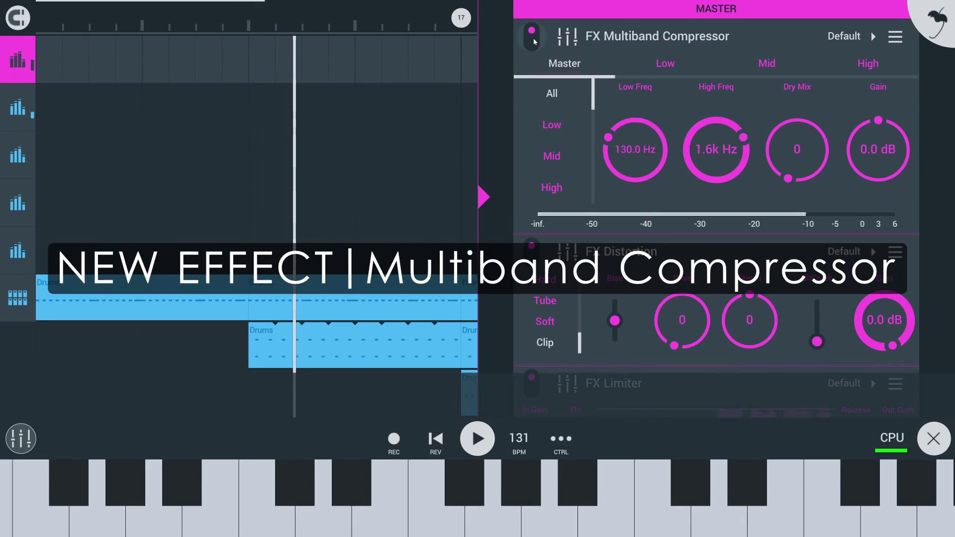
Toggle the compressor's bypass, then insert a Multiband Compressor above FX Distortion
click(534, 39)
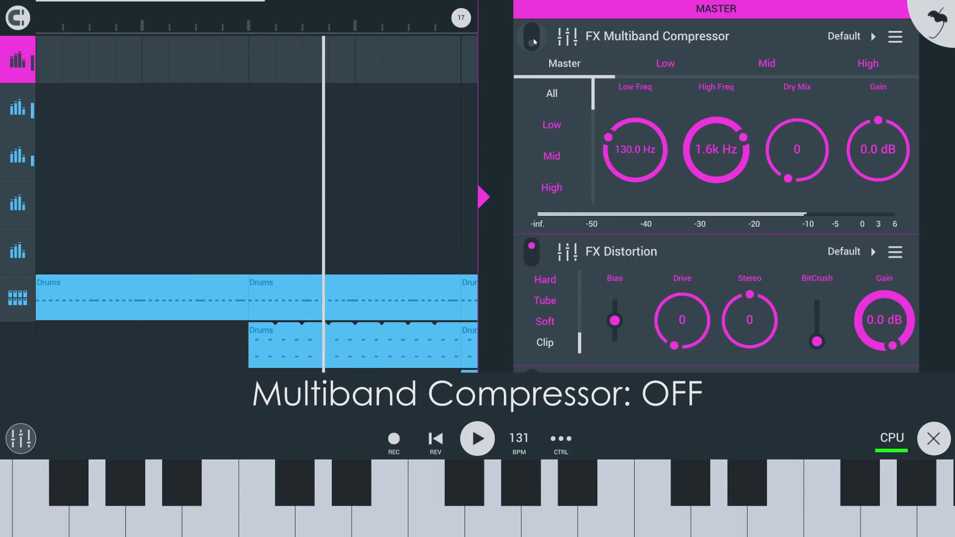
click(534, 40)
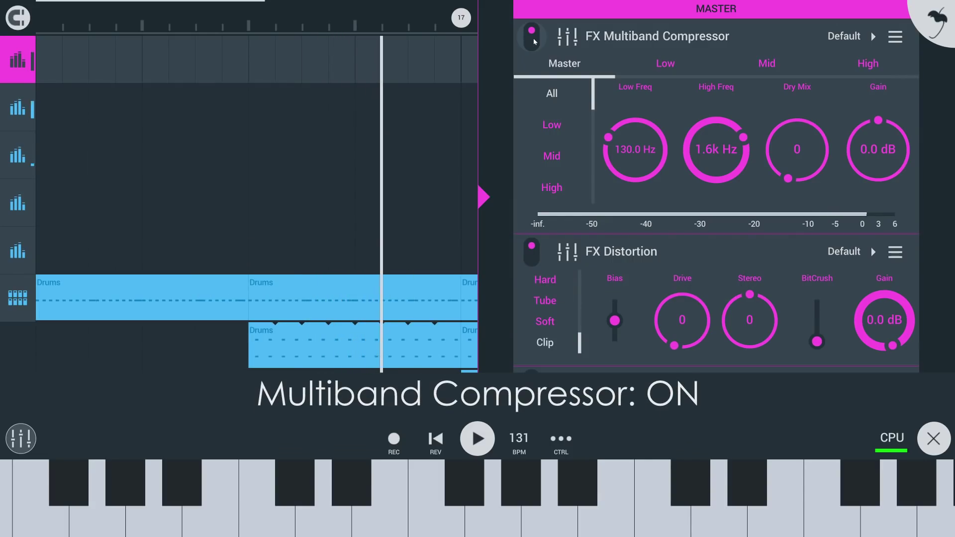
click(532, 37)
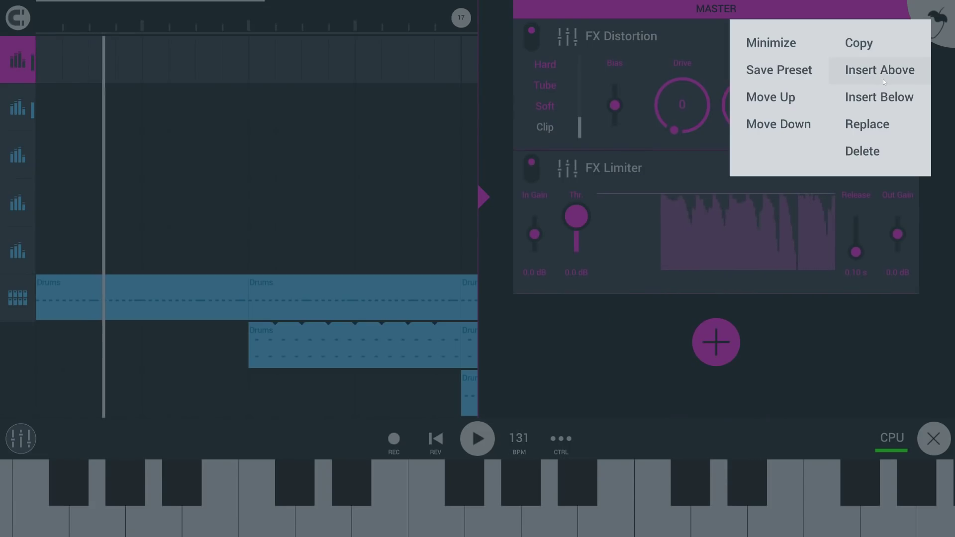
click(883, 79)
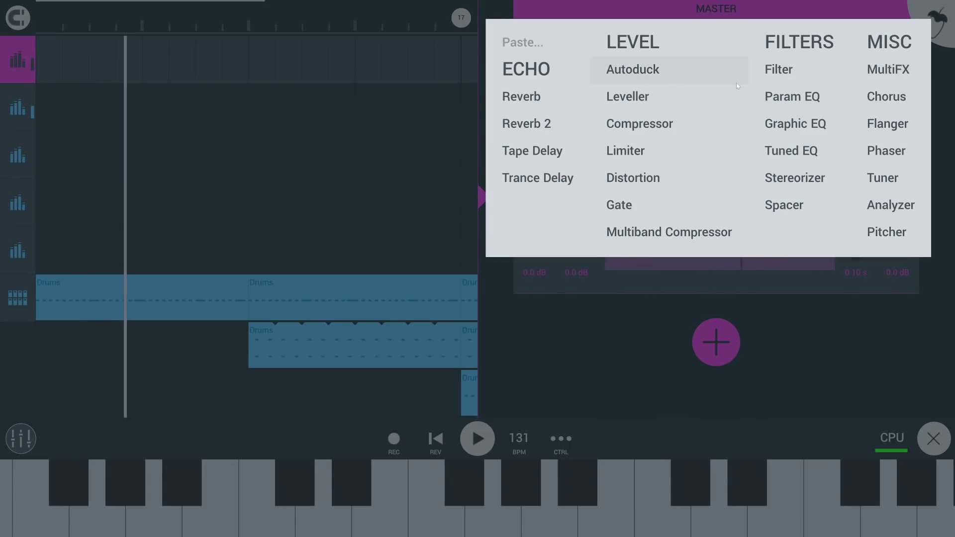
click(677, 237)
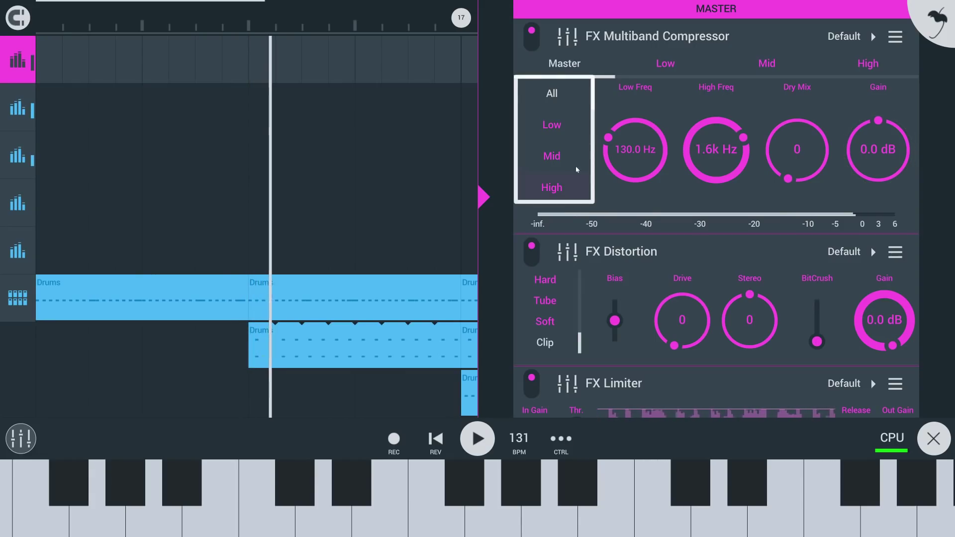
Audition the Low, Mid and High bands individually, then show the Low band's settings
click(572, 142)
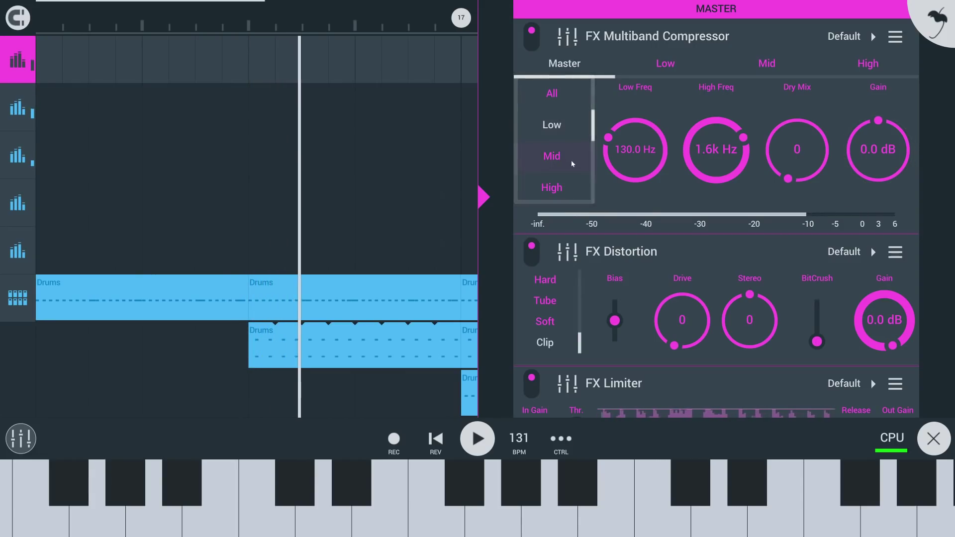
click(572, 156)
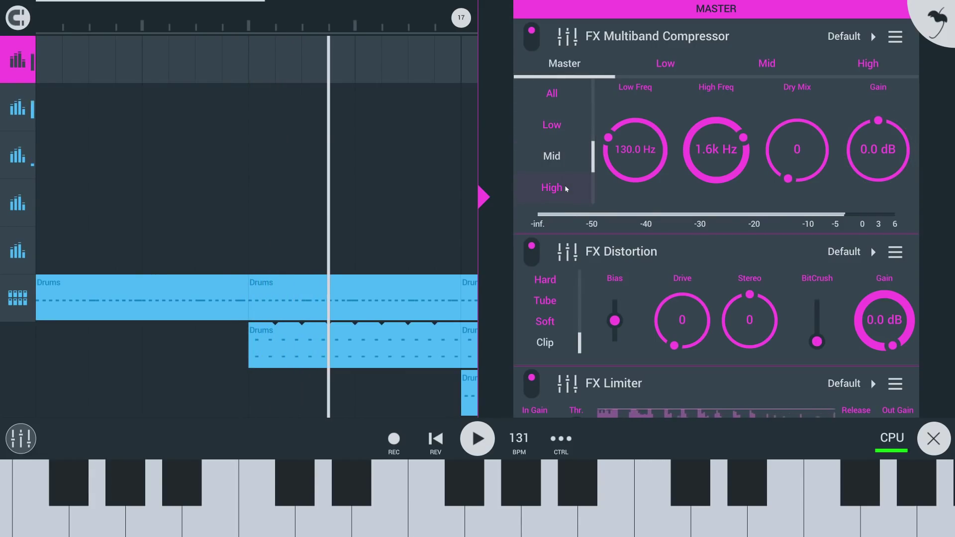
click(552, 188)
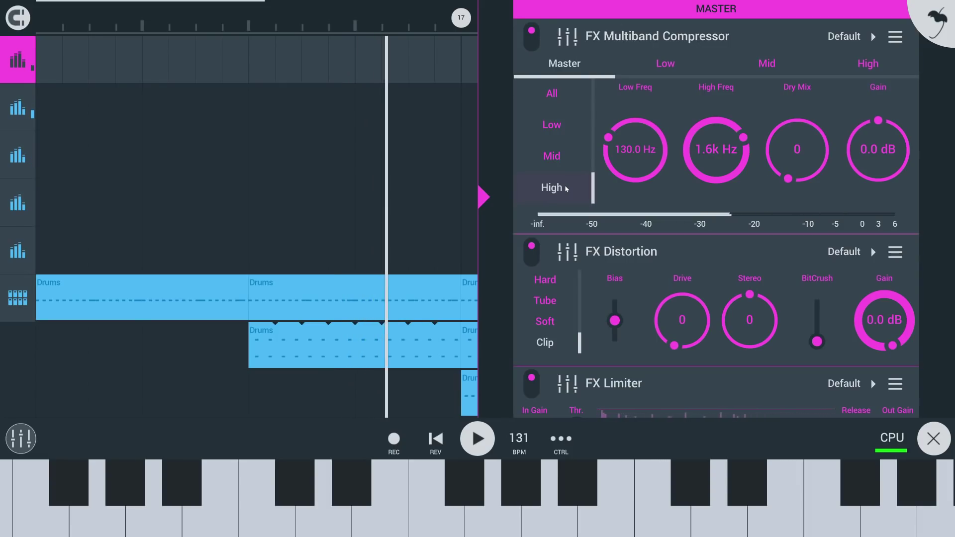
click(572, 124)
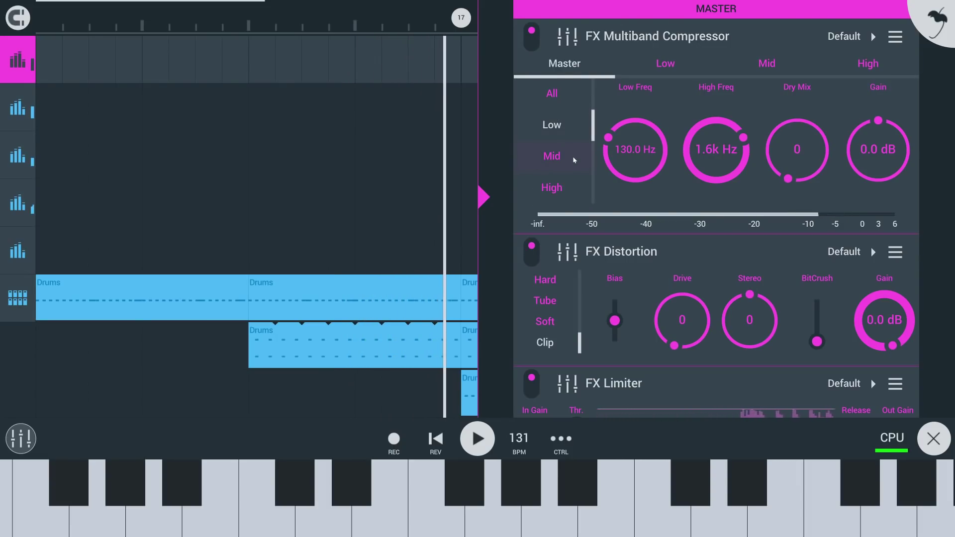
click(666, 63)
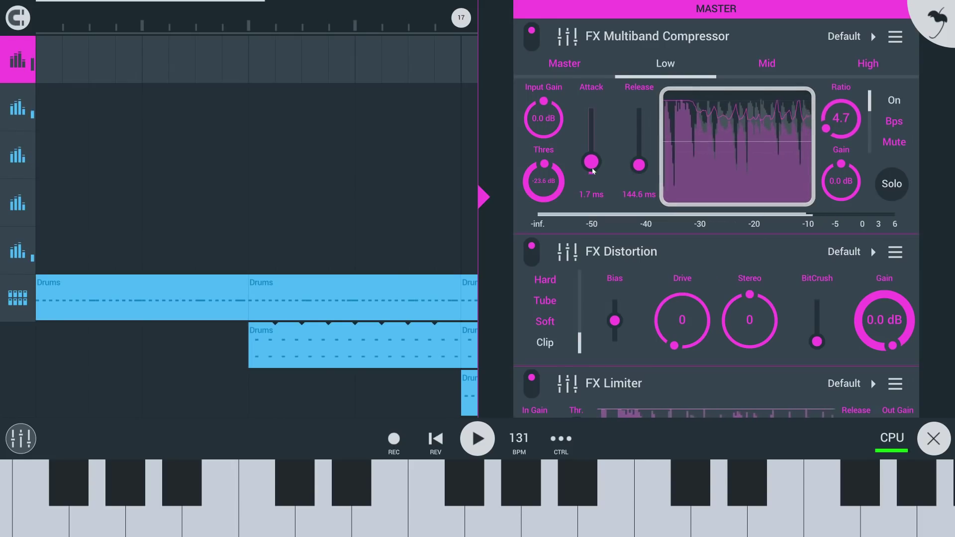
Raise Low-band gain to 10.3 dB, try Bypass and Mute, then switch it On and solo it
drag(852, 180, 932, 149)
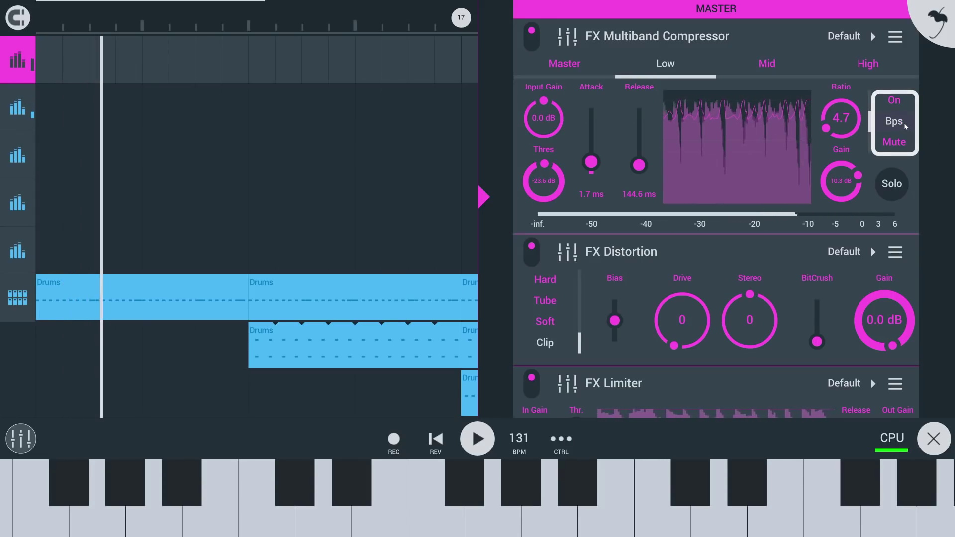
click(905, 126)
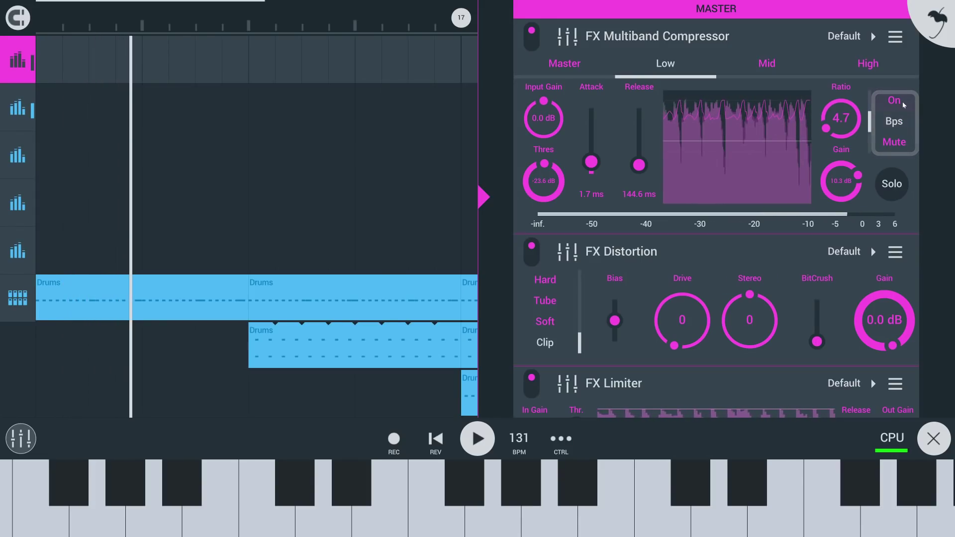
click(895, 142)
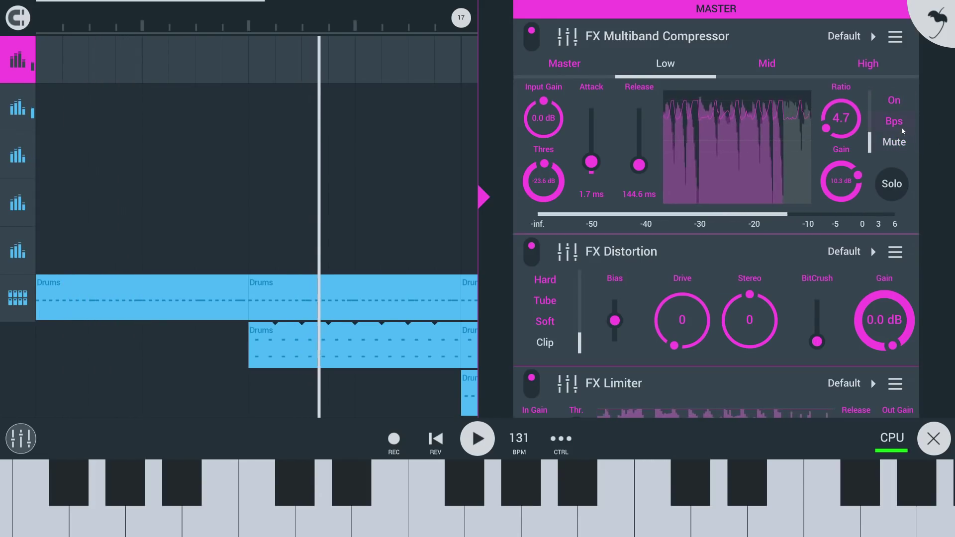
click(902, 101)
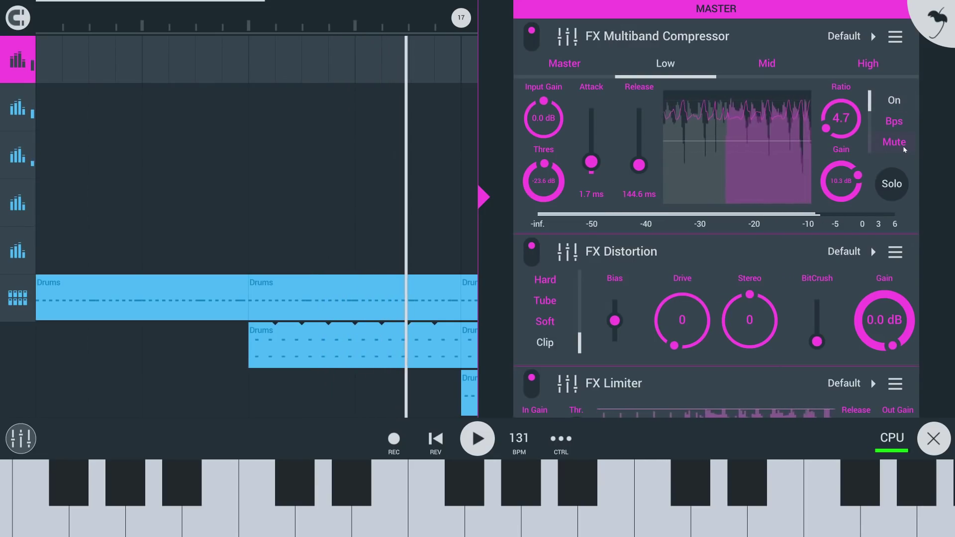
click(891, 189)
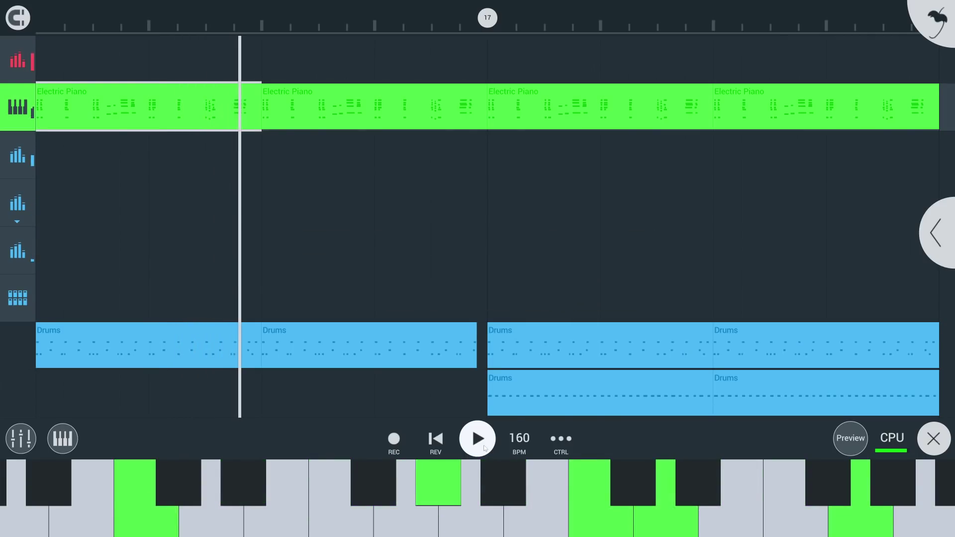
Stop playback at the song start and set the scale tool to C Dorian
click(485, 447)
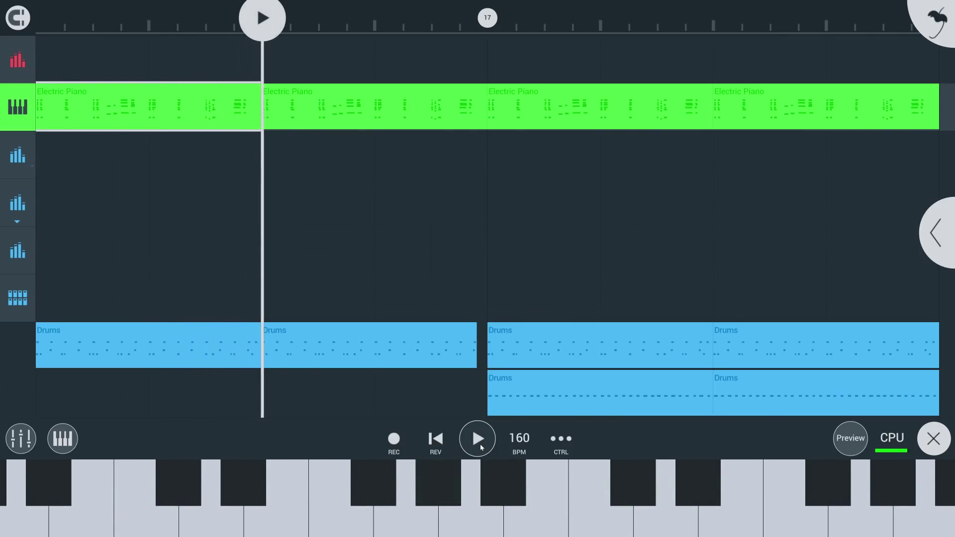
click(436, 440)
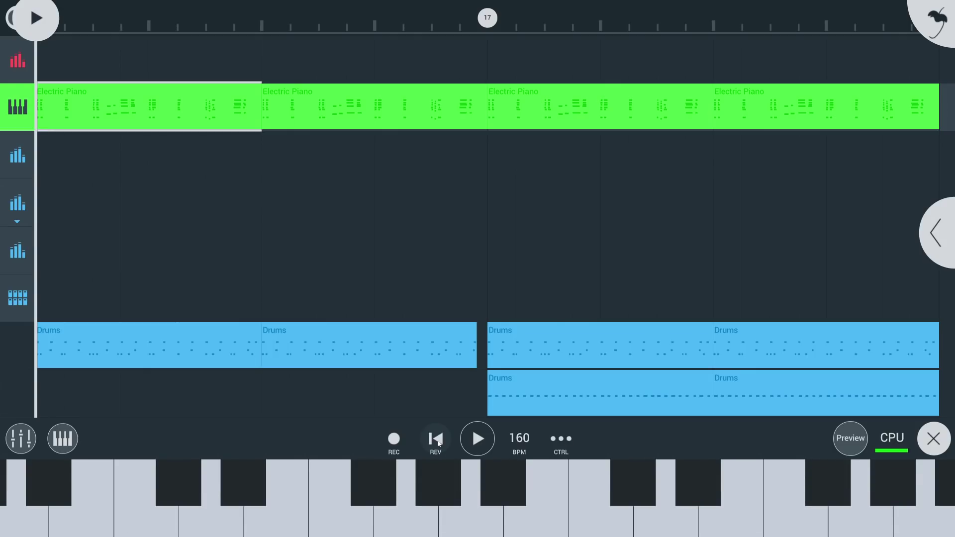
click(62, 439)
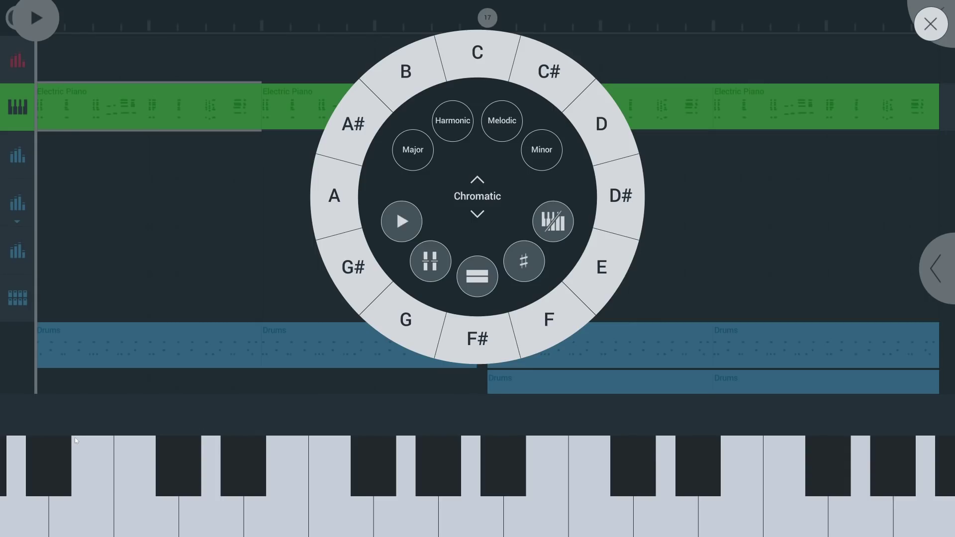
click(491, 205)
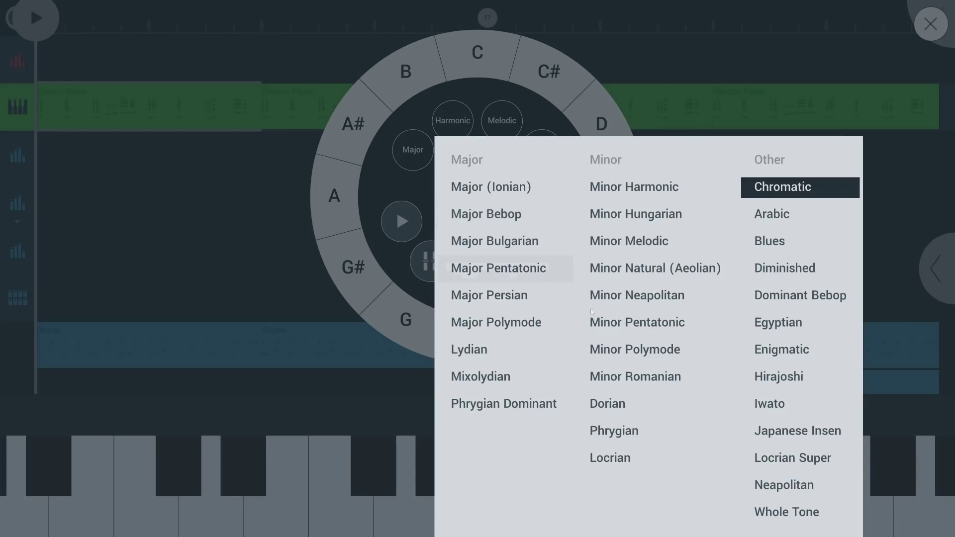
click(602, 404)
Play keys, alternating E♭ and F, to hear out-of-scale notes snap to C Dorian
click(537, 510)
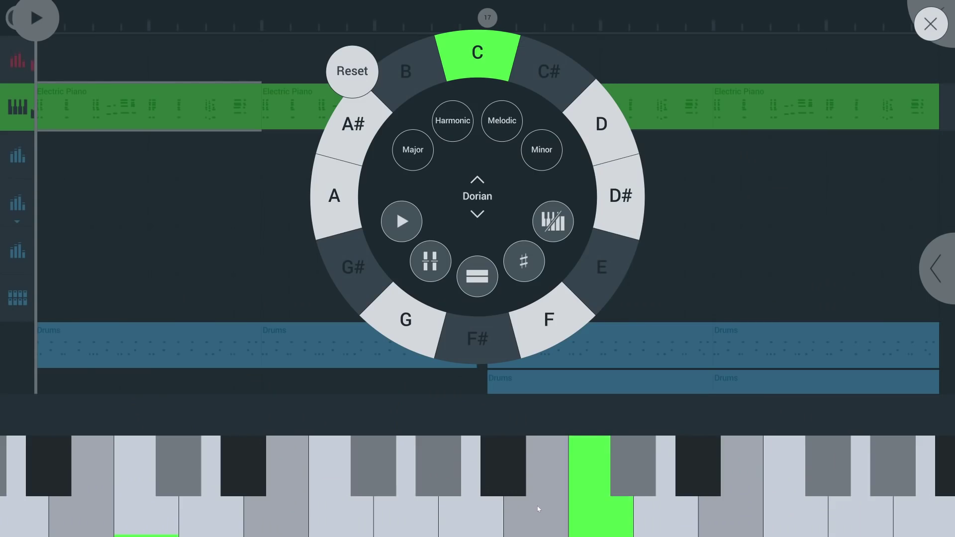
click(530, 506)
click(548, 510)
click(517, 499)
click(551, 509)
click(519, 500)
click(549, 508)
click(551, 499)
click(520, 499)
click(549, 497)
click(520, 499)
click(542, 495)
click(520, 499)
click(549, 498)
click(520, 499)
click(550, 498)
click(528, 488)
click(549, 500)
click(520, 499)
click(549, 499)
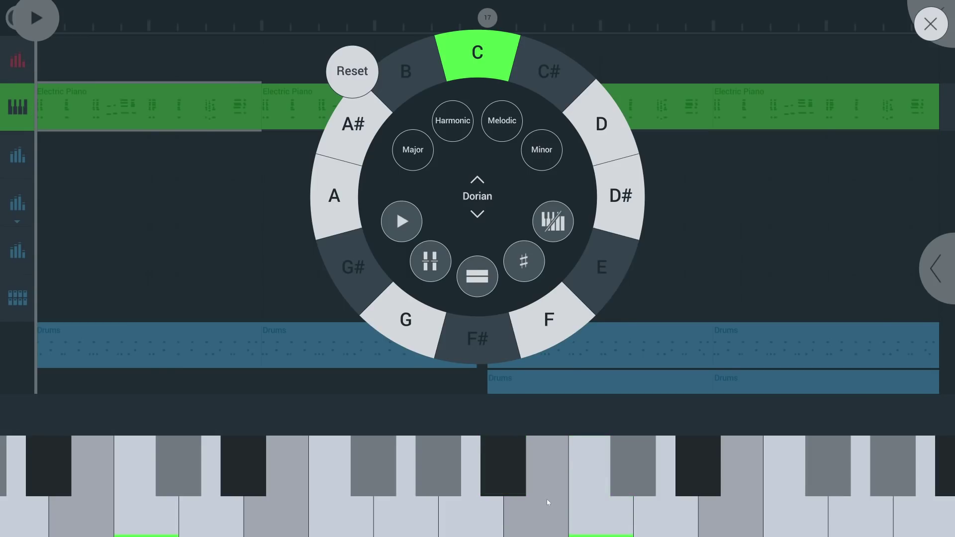
Move the scale root through D, E and F# to F, then preview F Dorian
click(612, 134)
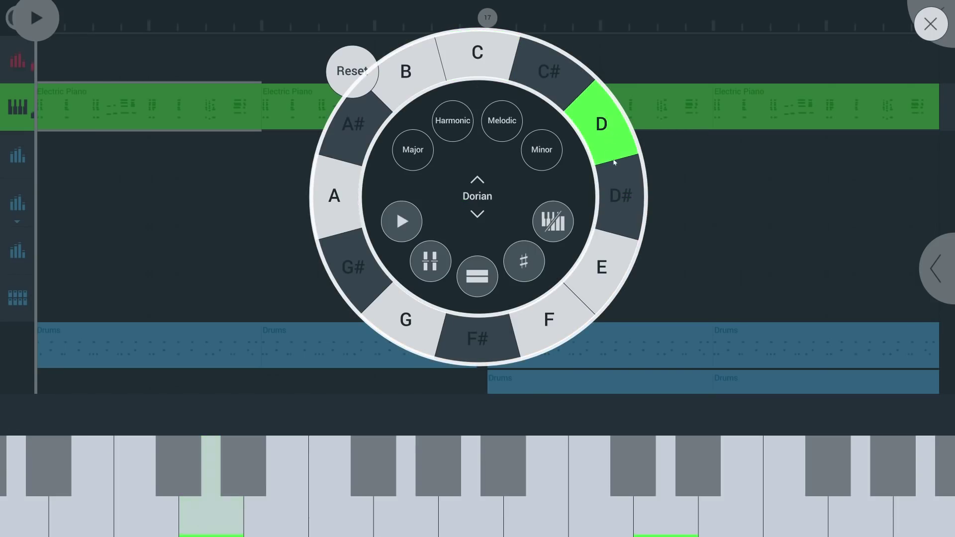
click(601, 276)
click(518, 344)
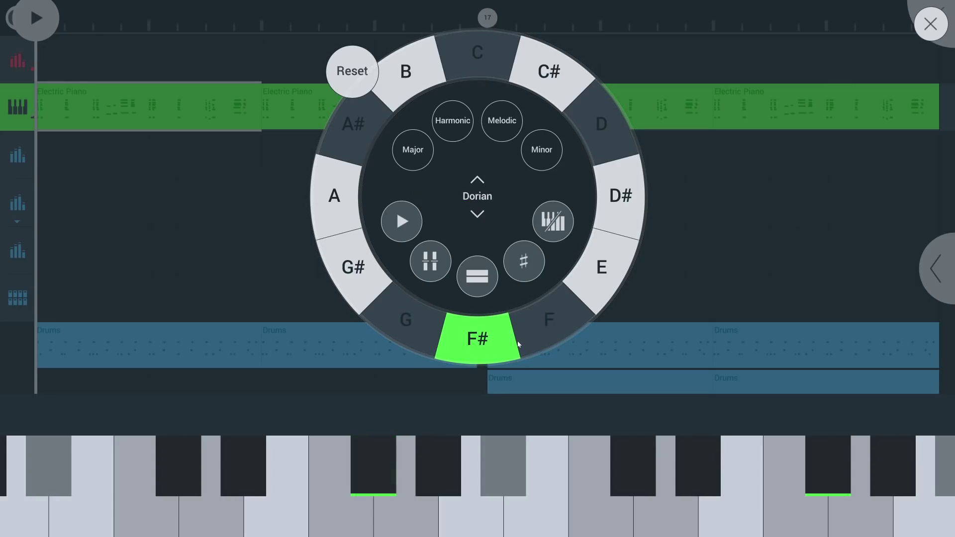
click(545, 328)
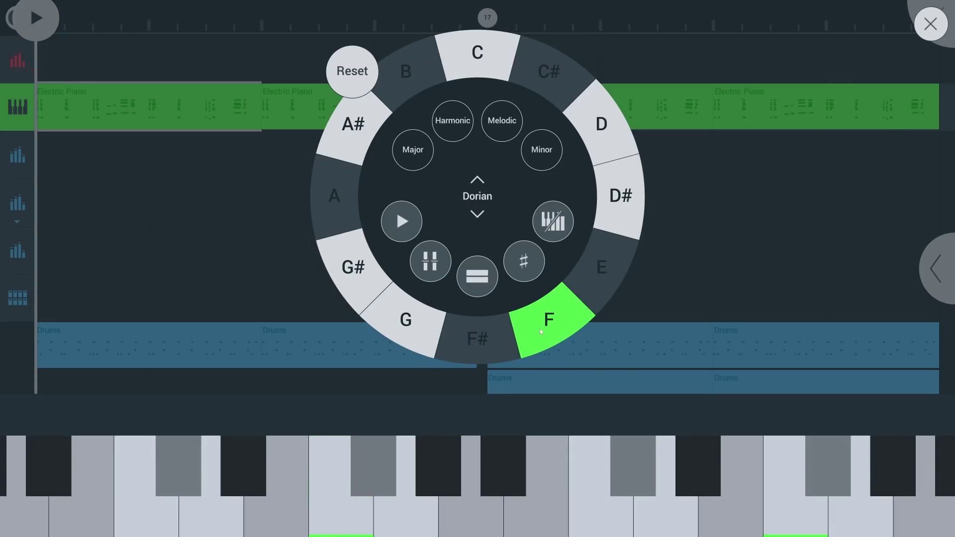
click(545, 327)
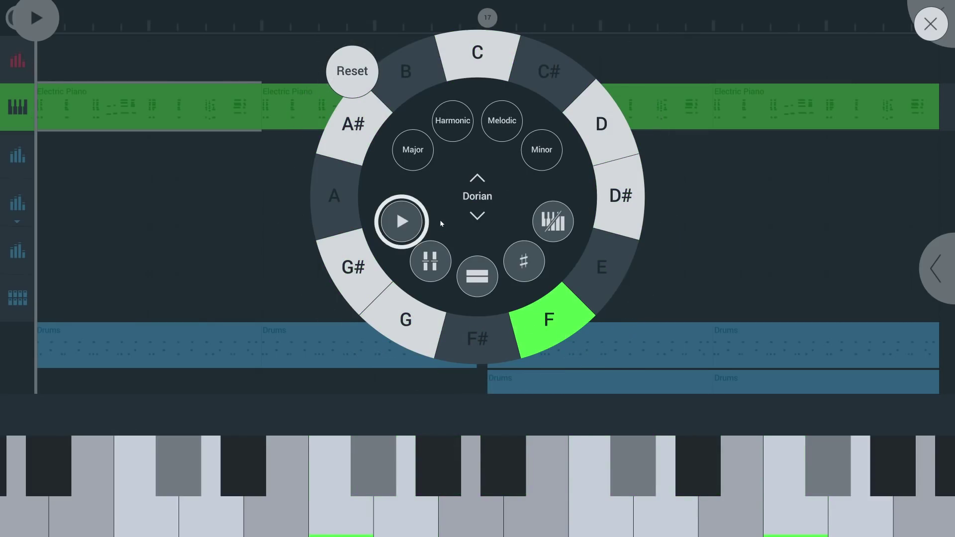
click(411, 222)
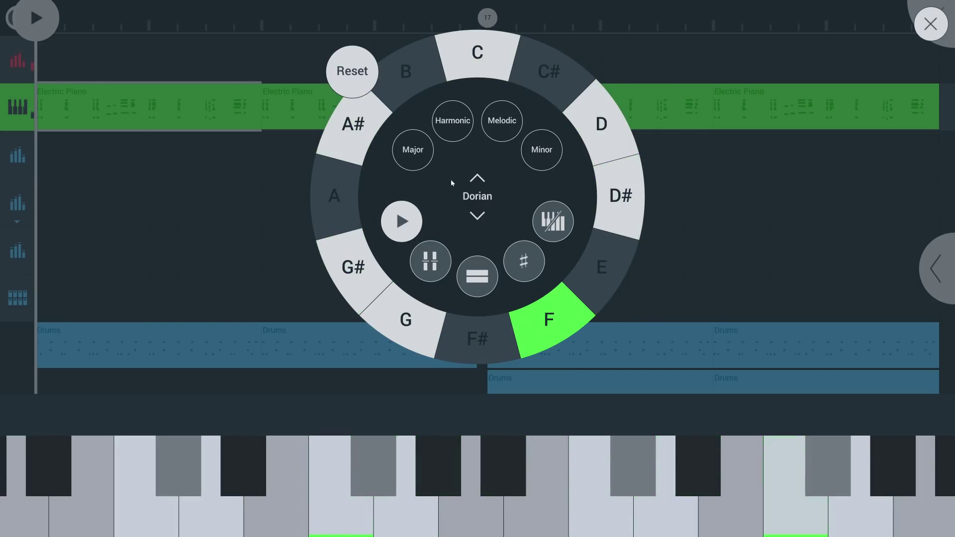
click(440, 261)
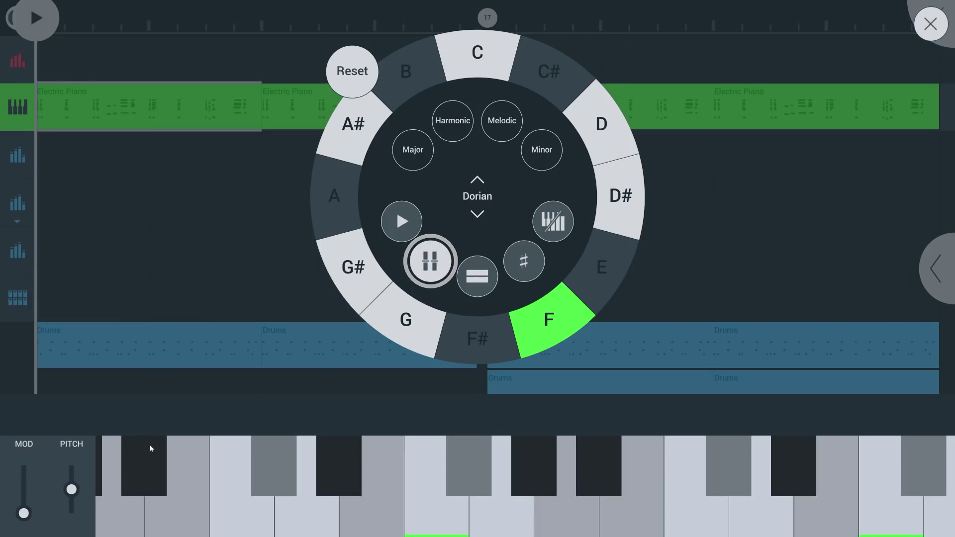
mouse_move(76, 488)
mouse_down()
mouse_move(83, 458)
mouse_move(92, 487)
mouse_up()
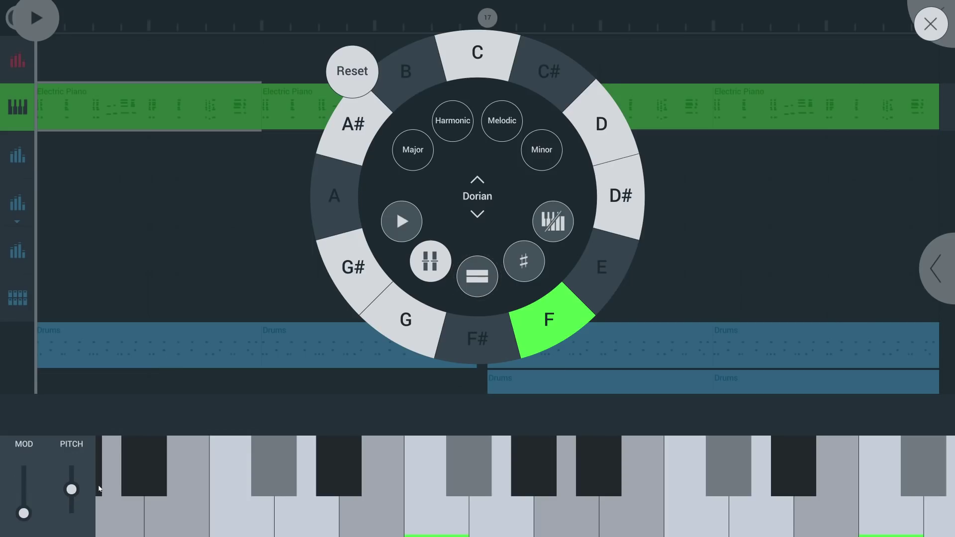
click(430, 261)
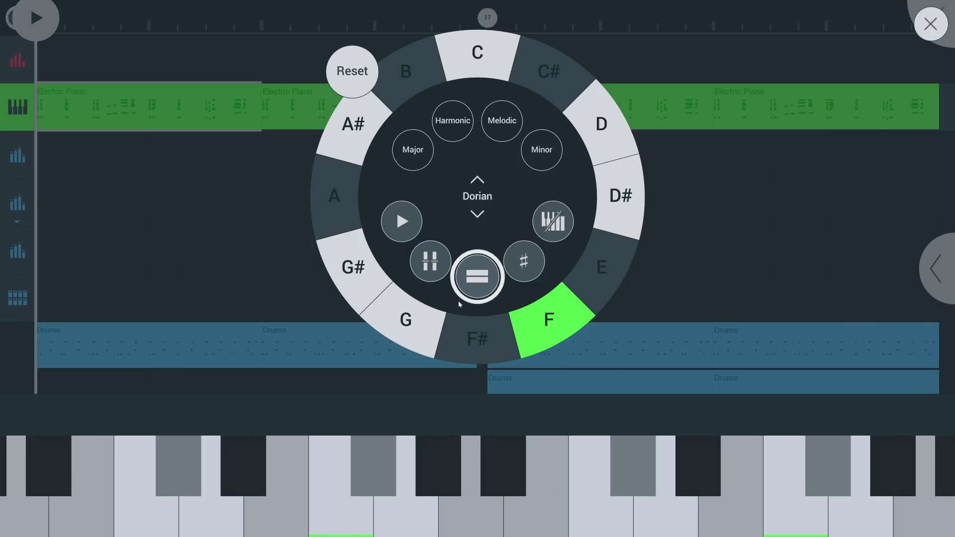
click(481, 295)
click(597, 478)
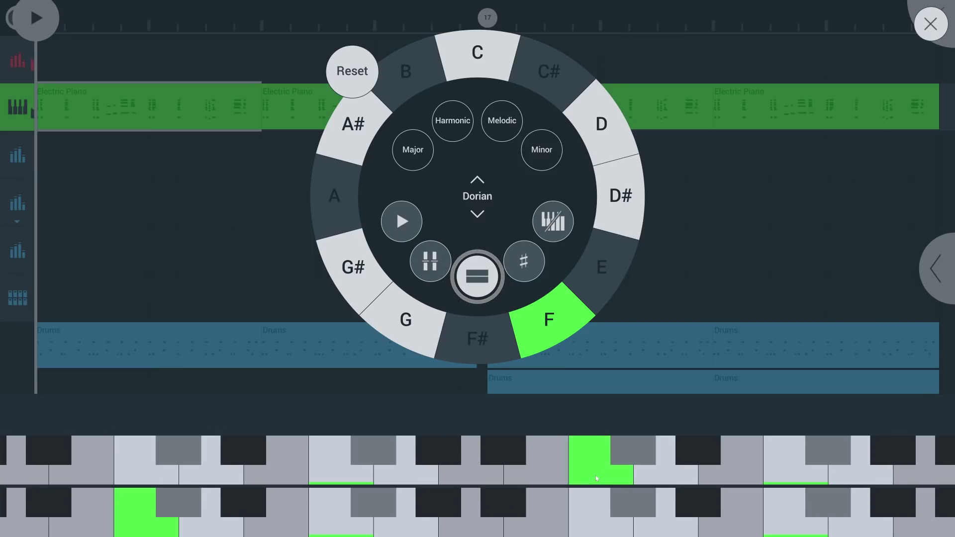
click(130, 521)
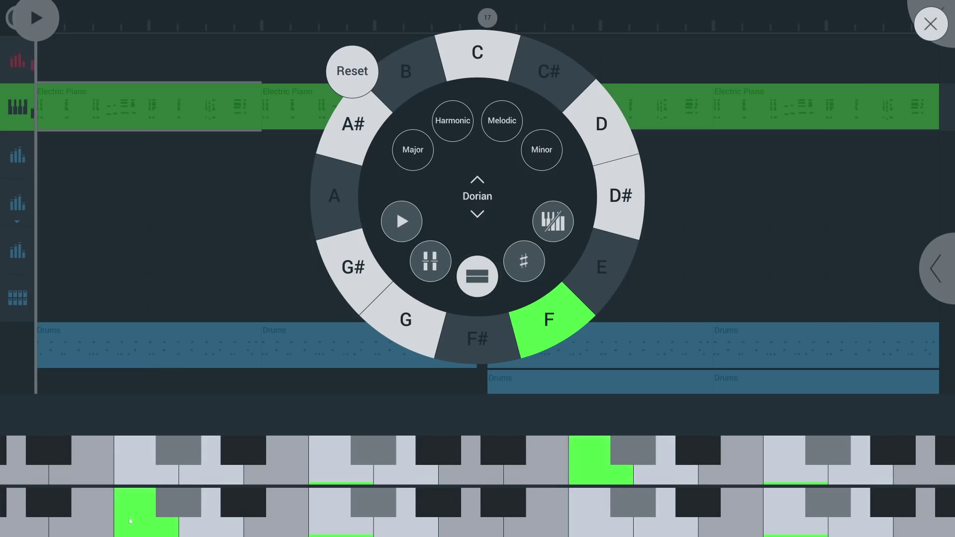
click(795, 469)
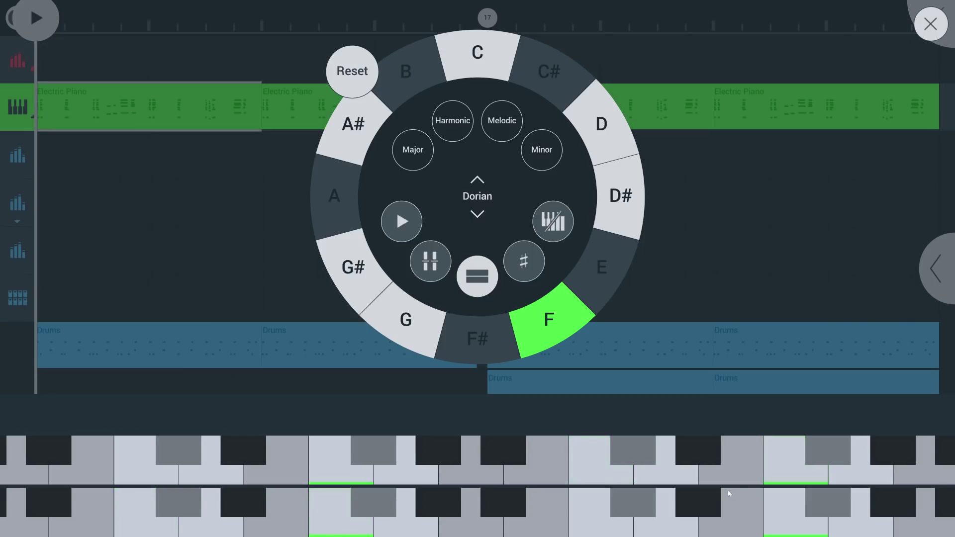
click(795, 469)
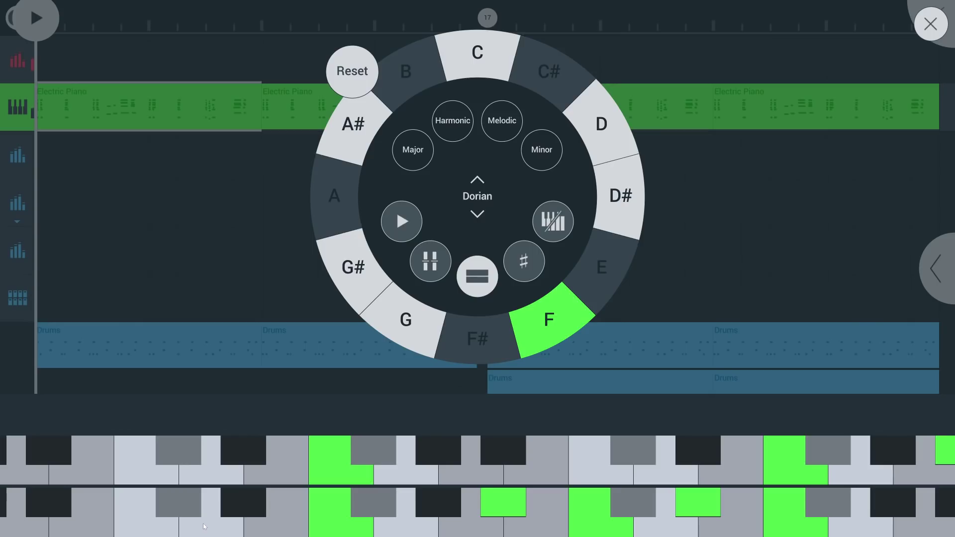
click(477, 277)
click(533, 268)
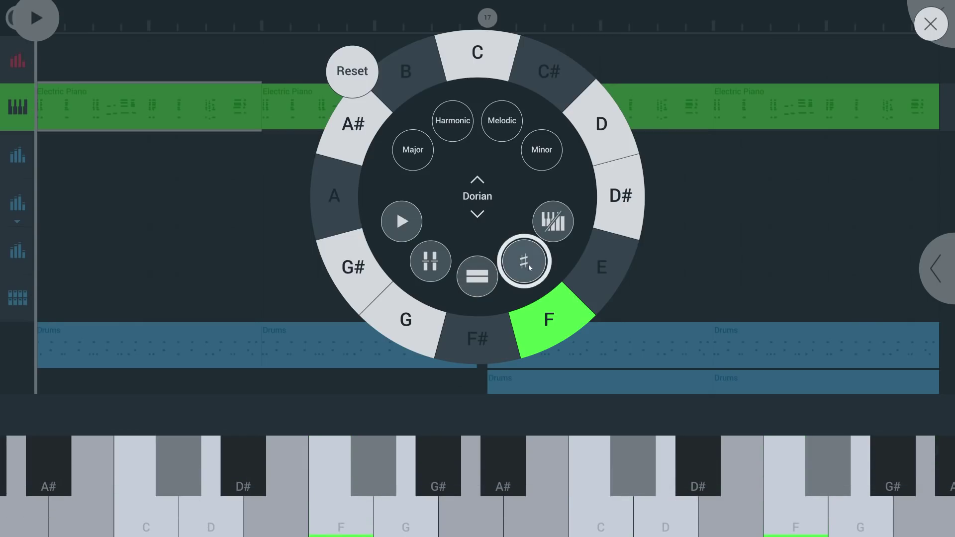
click(520, 250)
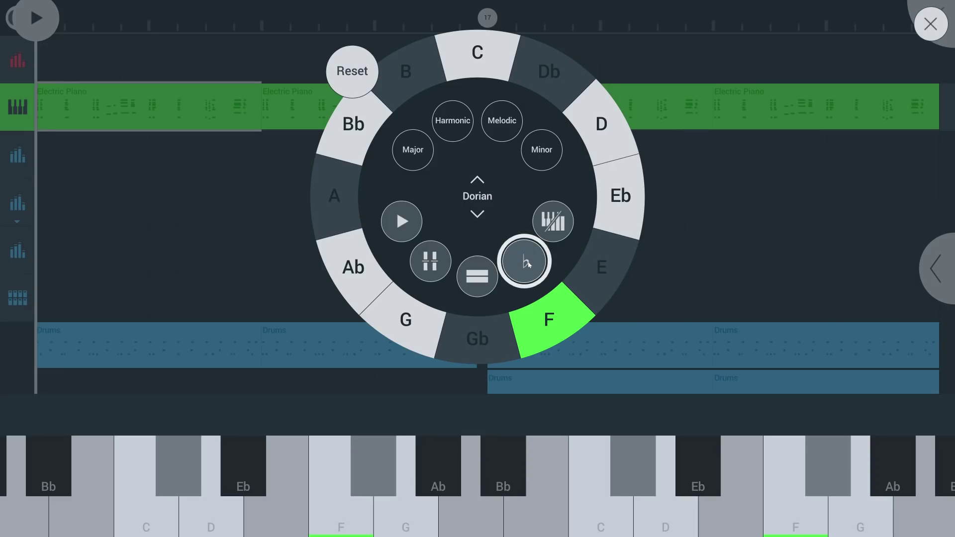
Toggle the scale-notes-only keyboard, play a run up the scale, and zoom the keyboard out and back
click(561, 226)
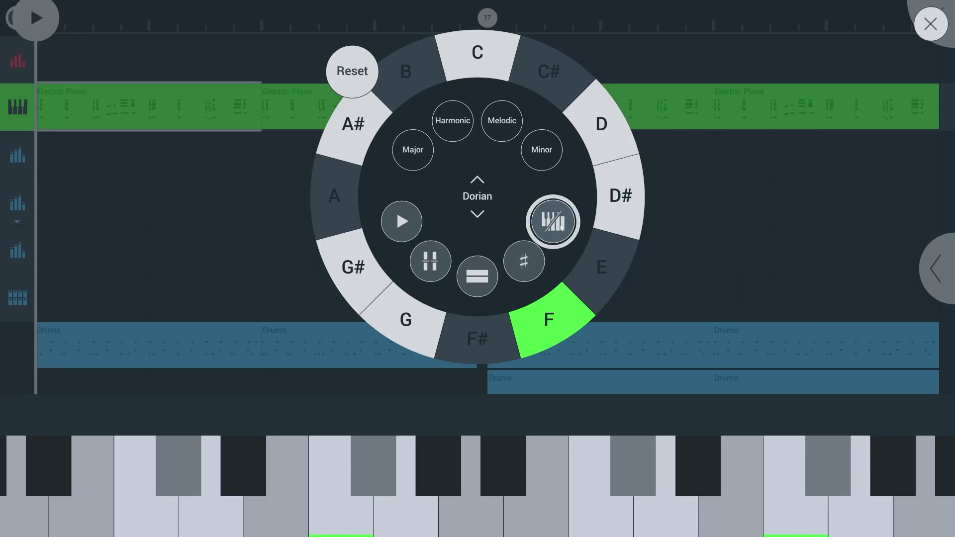
click(562, 226)
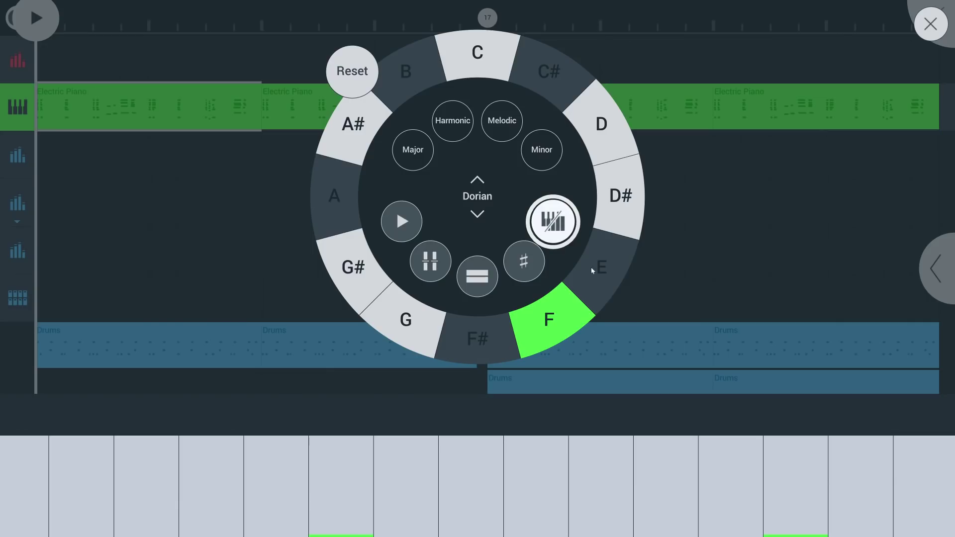
mouse_move(73, 494)
mouse_down()
mouse_move(924, 492)
mouse_move(82, 494)
mouse_up()
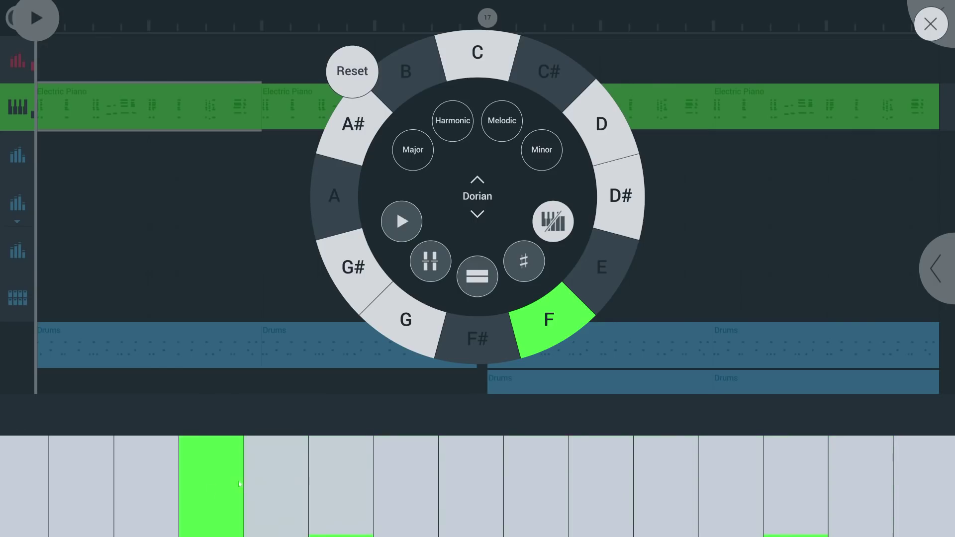
click(576, 470)
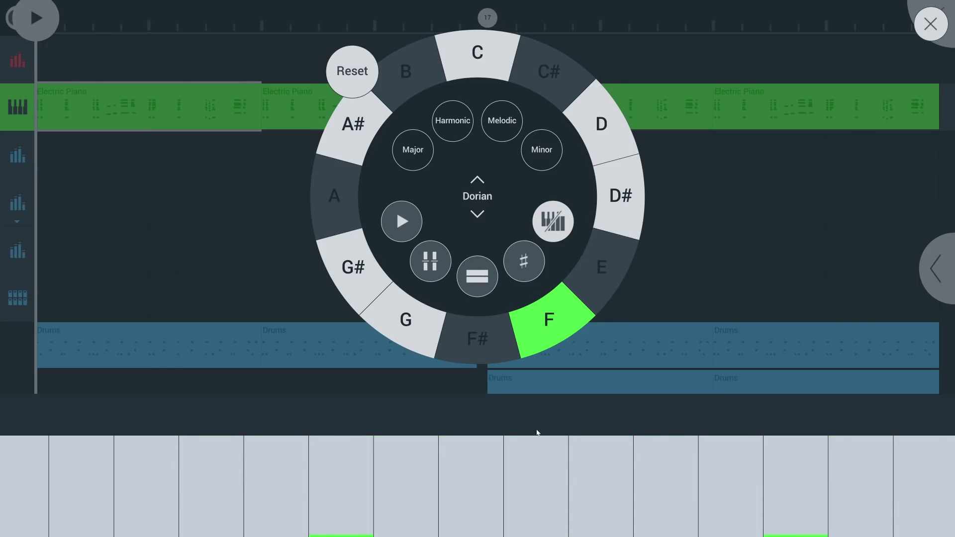
scroll(232, 494, down, 3)
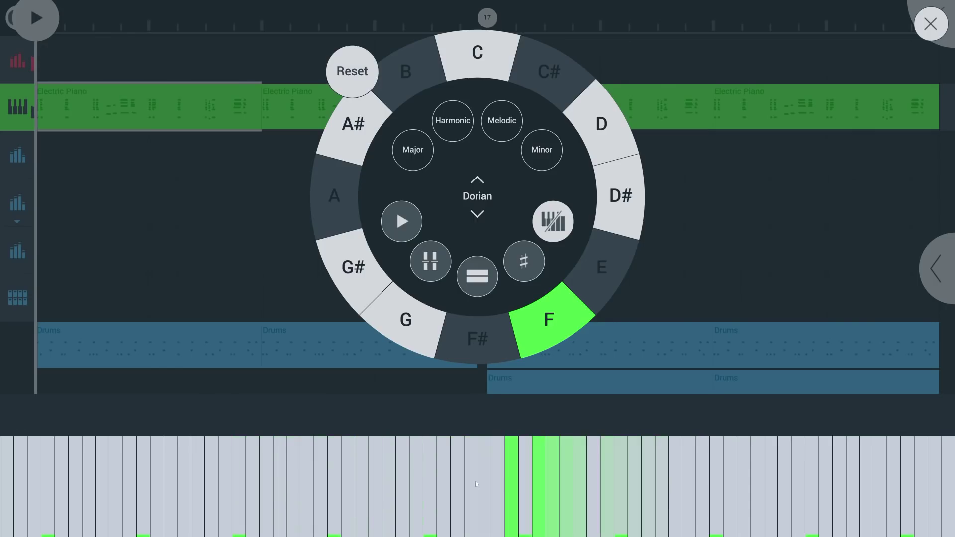
scroll(472, 420, up, 3)
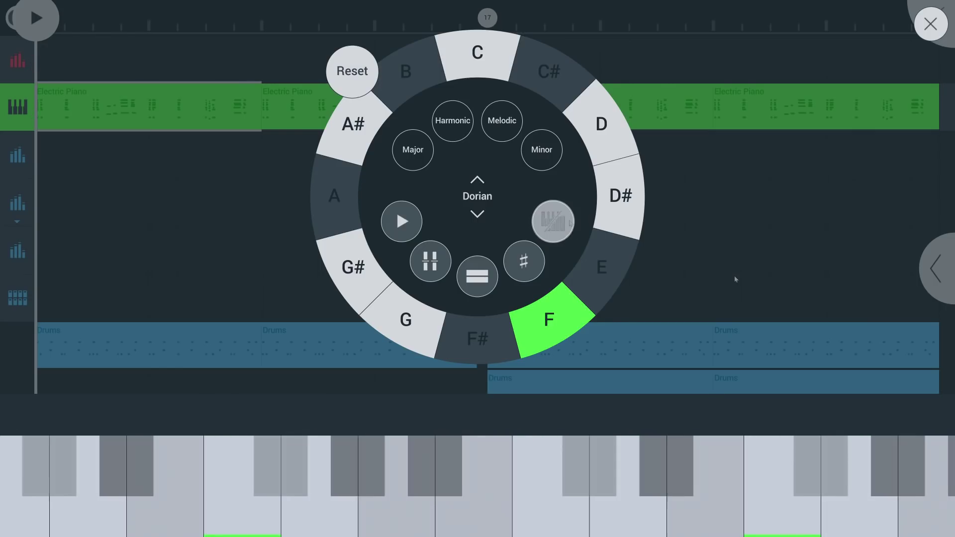
Close the scale wheel and open the first Electric Piano clip in the piano roll
click(734, 273)
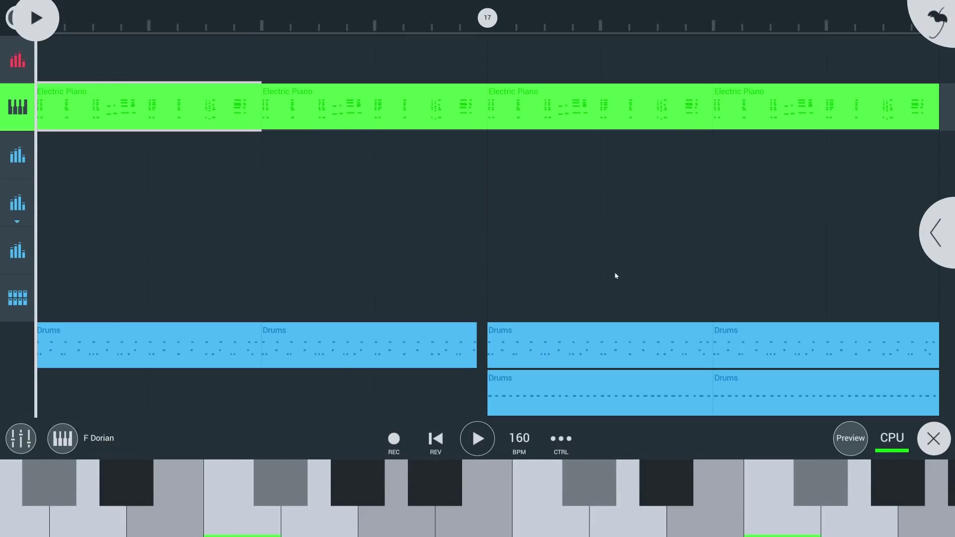
click(108, 122)
click(109, 122)
Select the clip's notes and snap the out-of-scale ones into F Dorian
drag(695, 22, 40, 22)
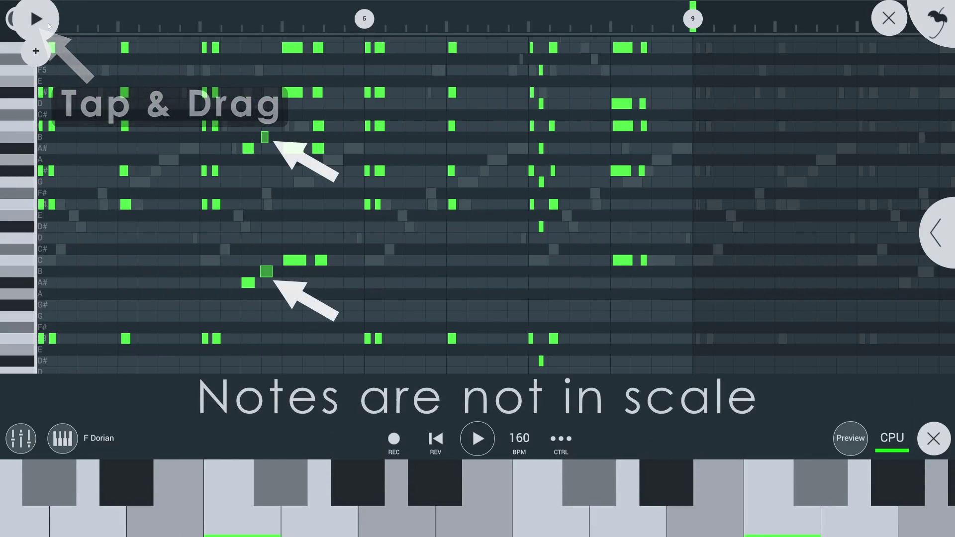
click(39, 53)
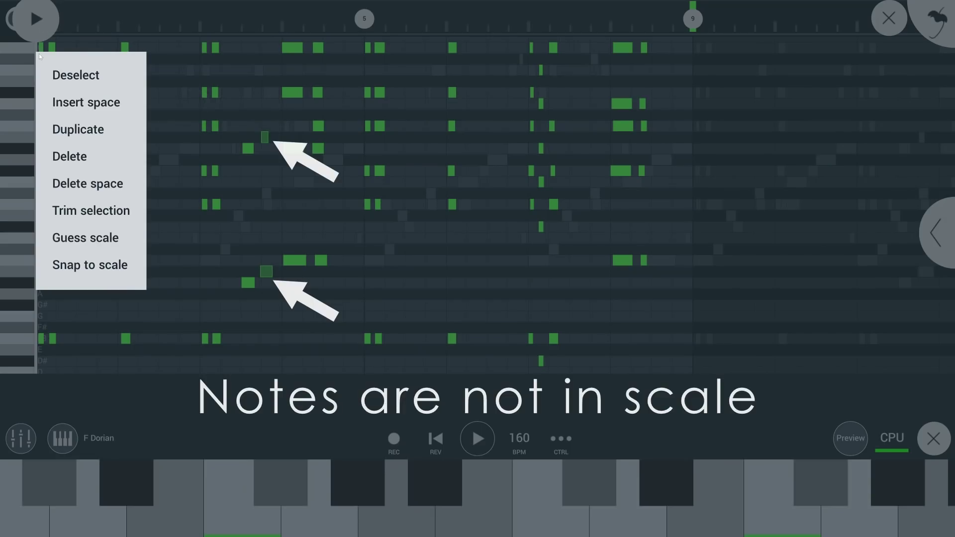
click(90, 265)
click(475, 439)
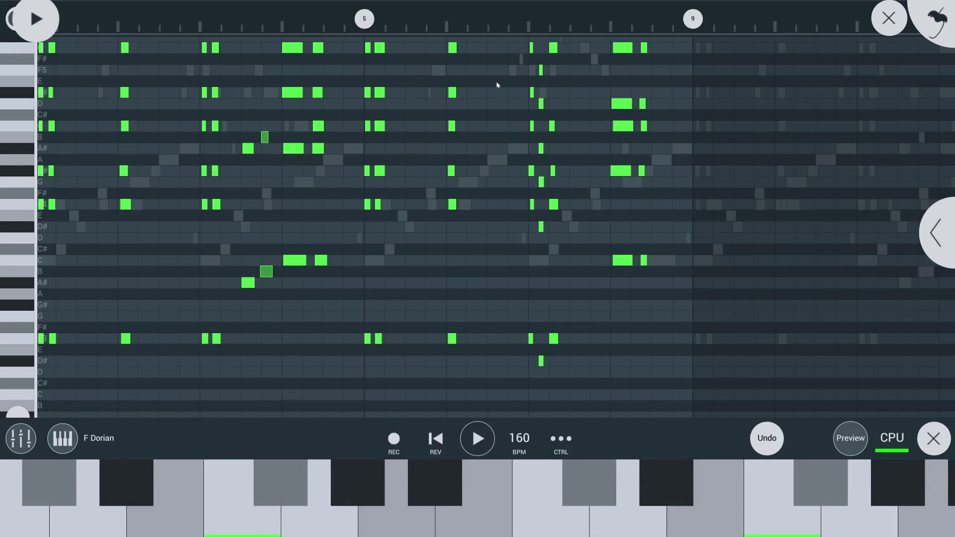
Tap in a six-note chord on the Electric Piano clip, including F, D# and a low C
click(496, 88)
click(489, 104)
click(490, 146)
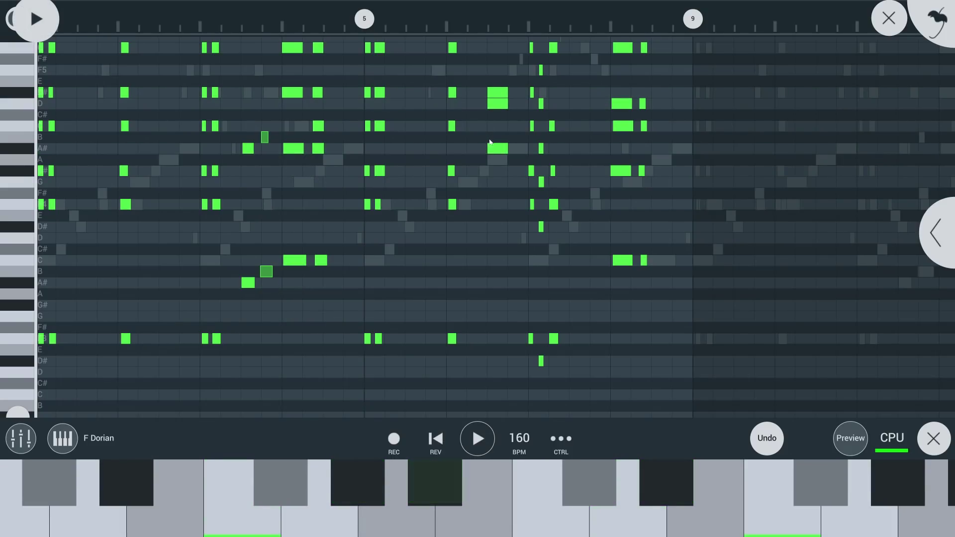
click(490, 204)
scroll(80, 208, up, 3)
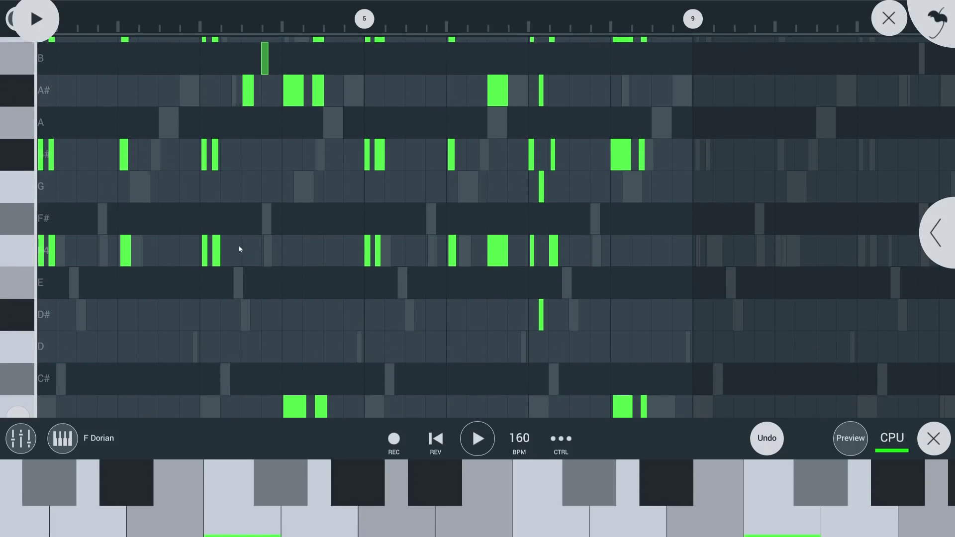
click(492, 314)
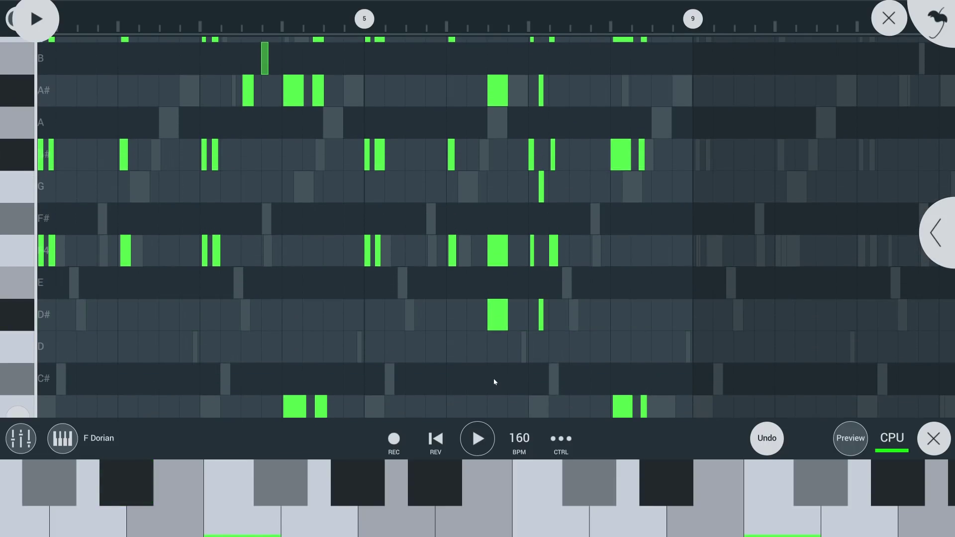
click(495, 398)
Drag the low C up to C# and the D# note up to E
drag(500, 400, 497, 380)
drag(496, 312, 513, 242)
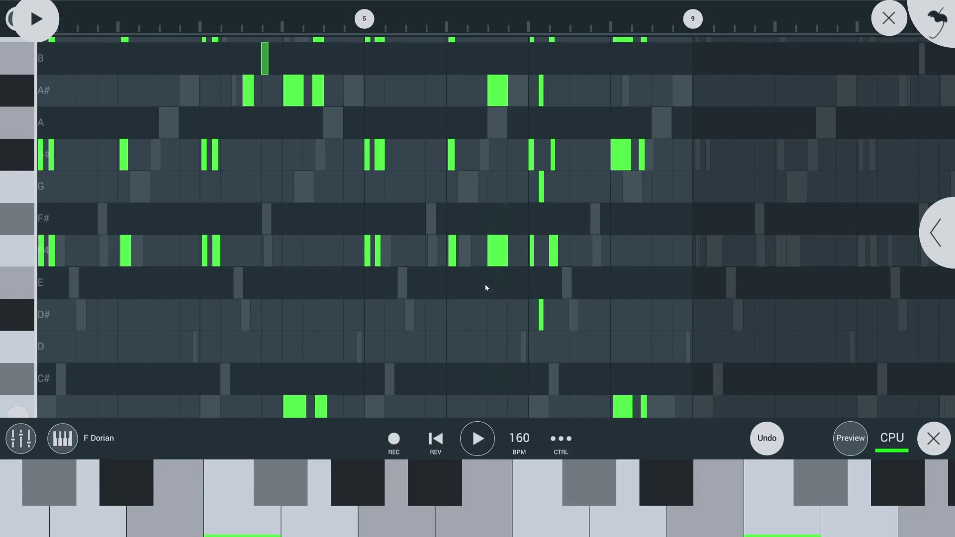
scroll(513, 242, down, 3)
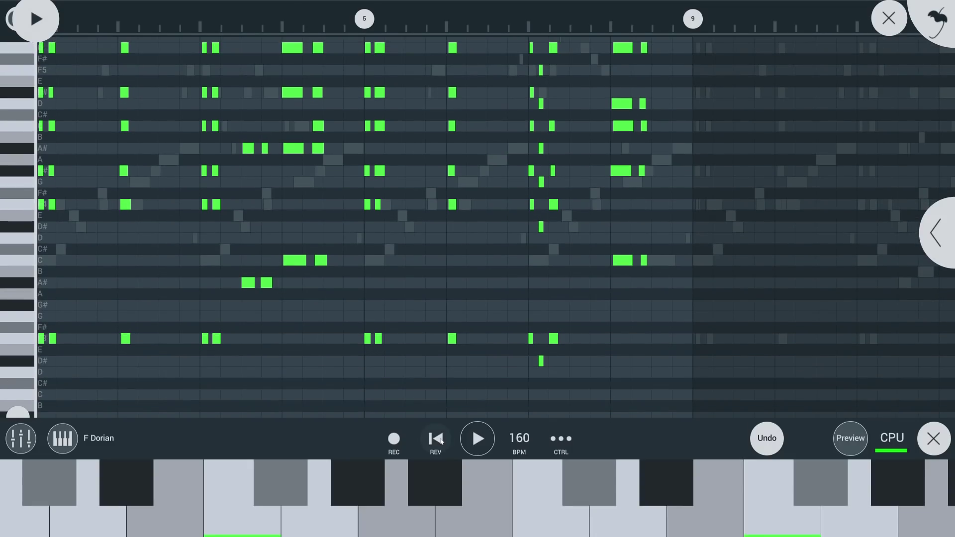
Undo the snap to scale, then select the notes and apply the guessed F Dorian scale
key(ctrl+z)
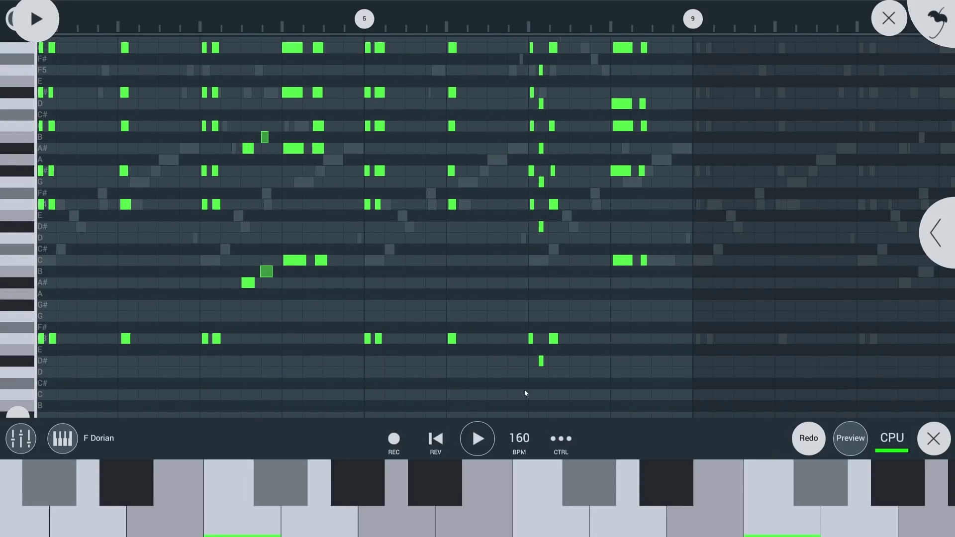
drag(518, 390, 673, 42)
click(679, 31)
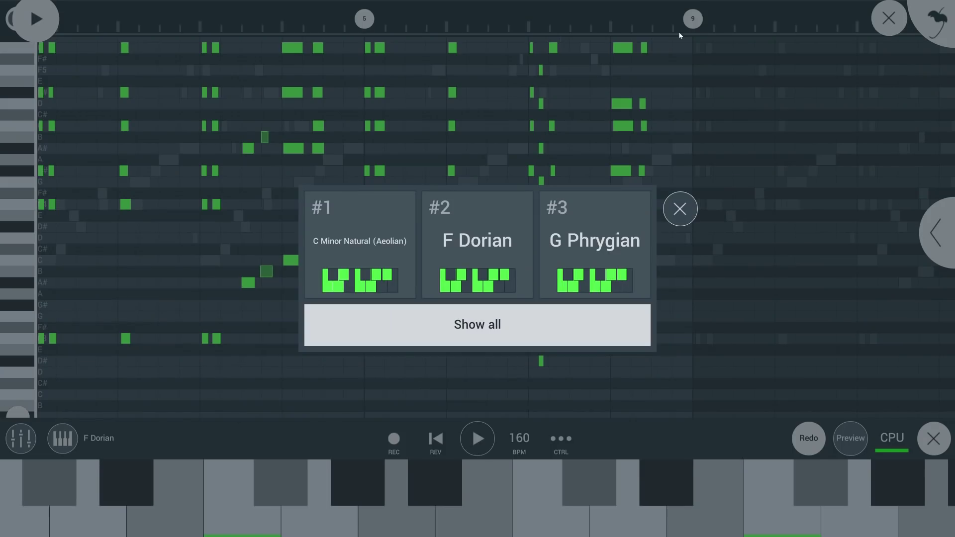
click(512, 242)
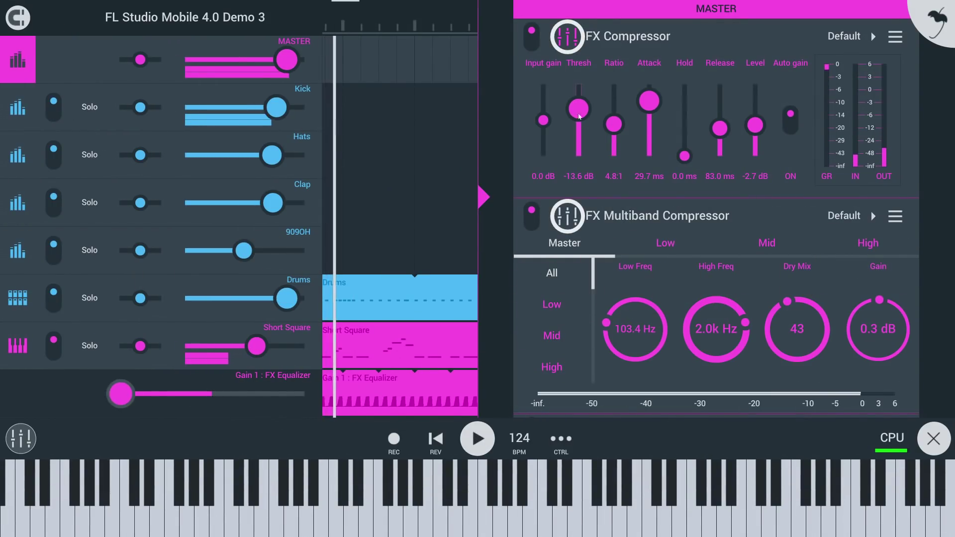
Lower the master FX Compressor's Mix to about 49 %, leaving Post Gain at 0 dB
click(633, 54)
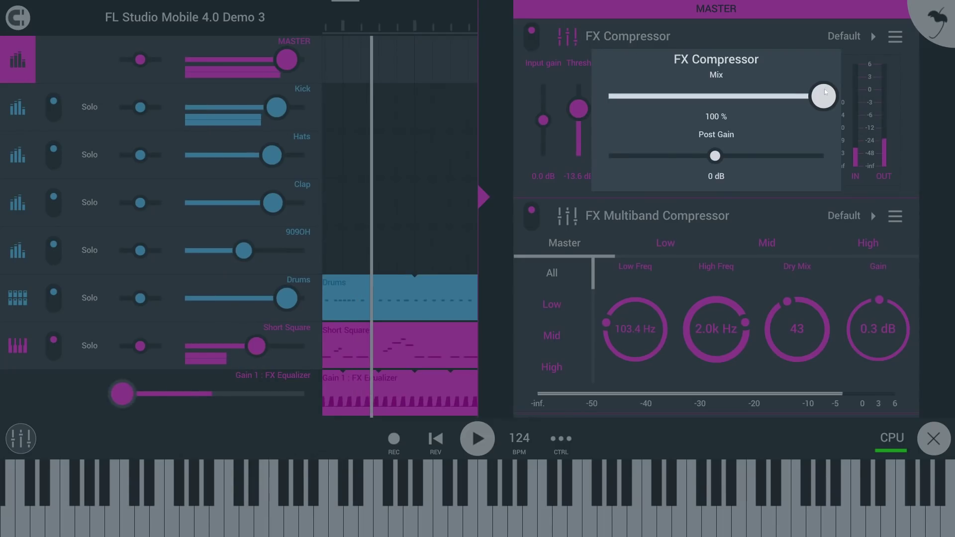
click(640, 96)
drag(640, 95, 713, 96)
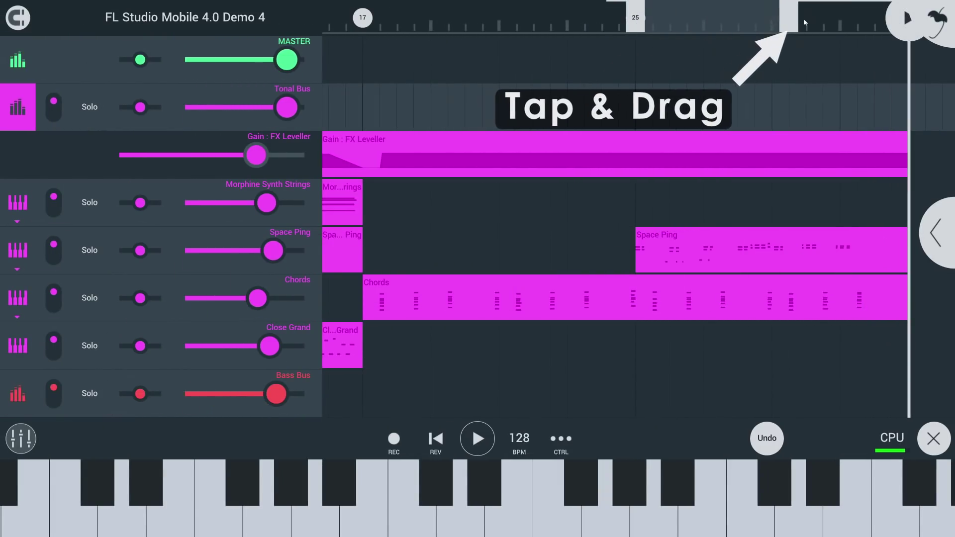
Mark the end of the 8-bar render range and choose WAV export from the Save menu
click(907, 19)
click(937, 18)
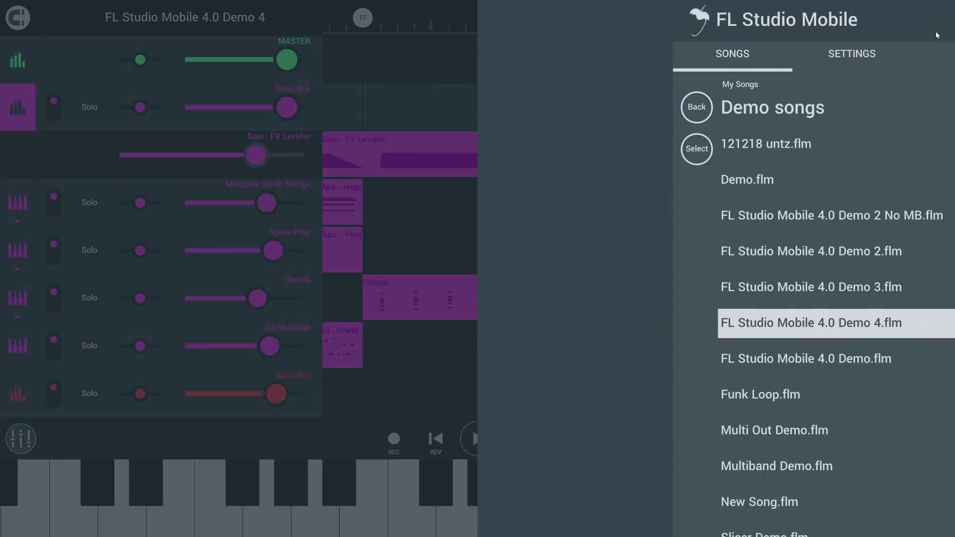
click(942, 173)
click(478, 283)
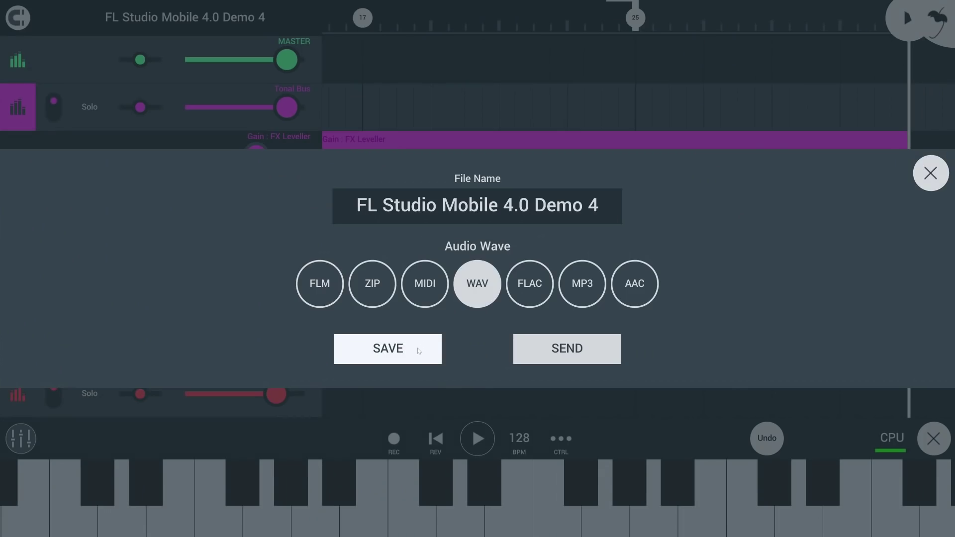
click(417, 347)
Render only the selected range to WAV, then load the rendered file and stop its playback
click(491, 245)
click(498, 300)
click(481, 302)
click(502, 306)
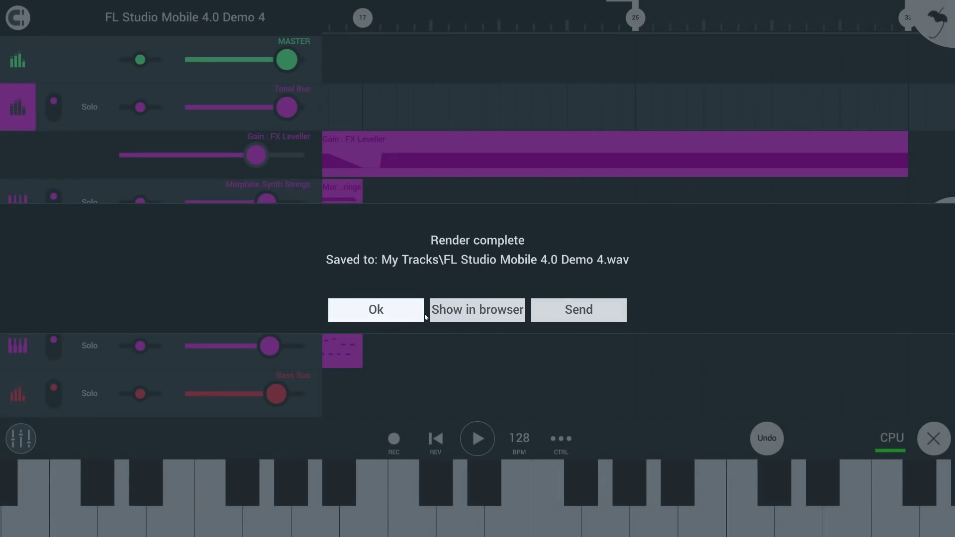
click(431, 312)
click(90, 314)
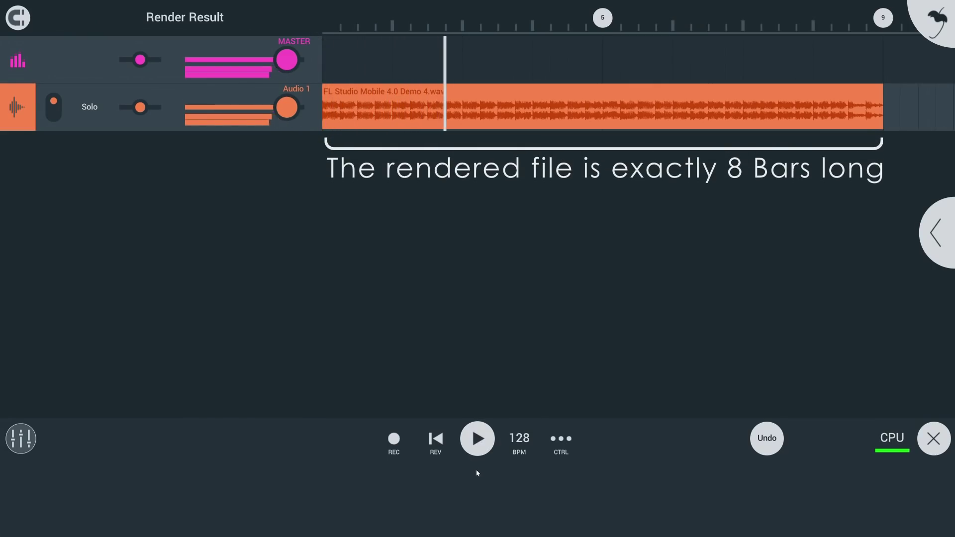
click(472, 424)
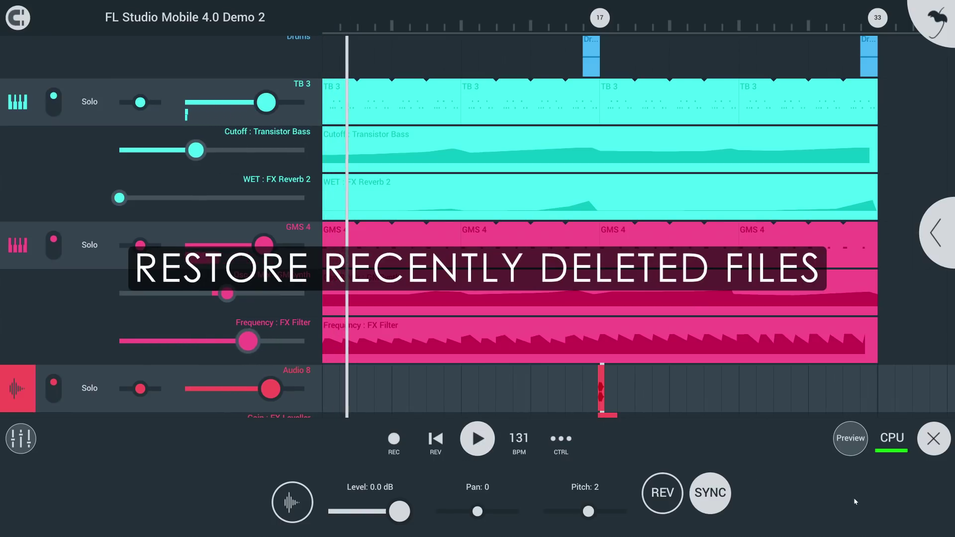
Restore Demo.flm from Songs > Recently Deleted > My Songs
click(928, 41)
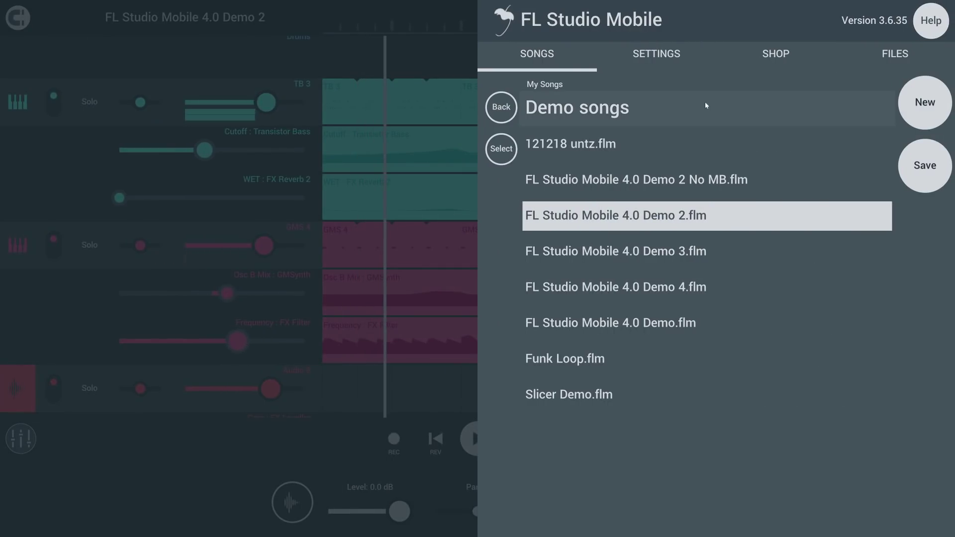
click(502, 107)
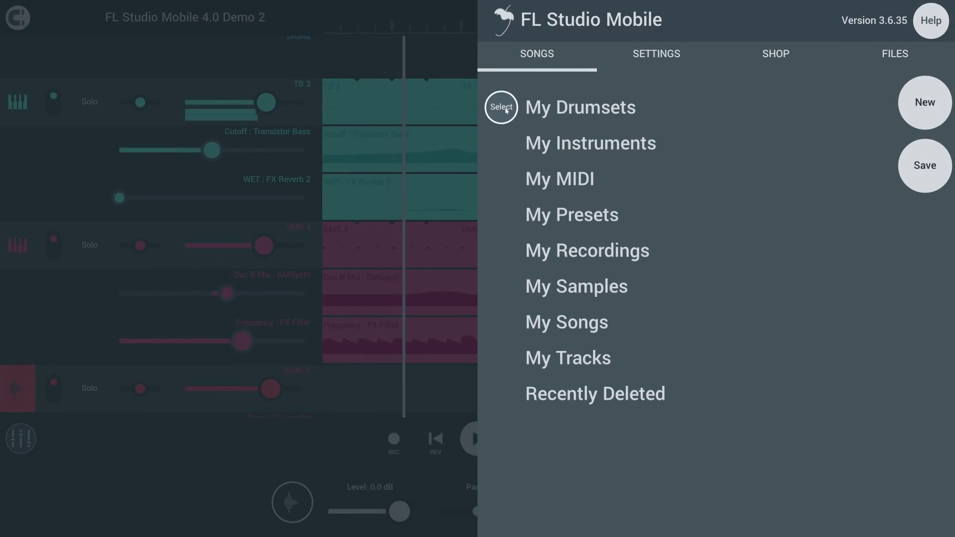
click(573, 396)
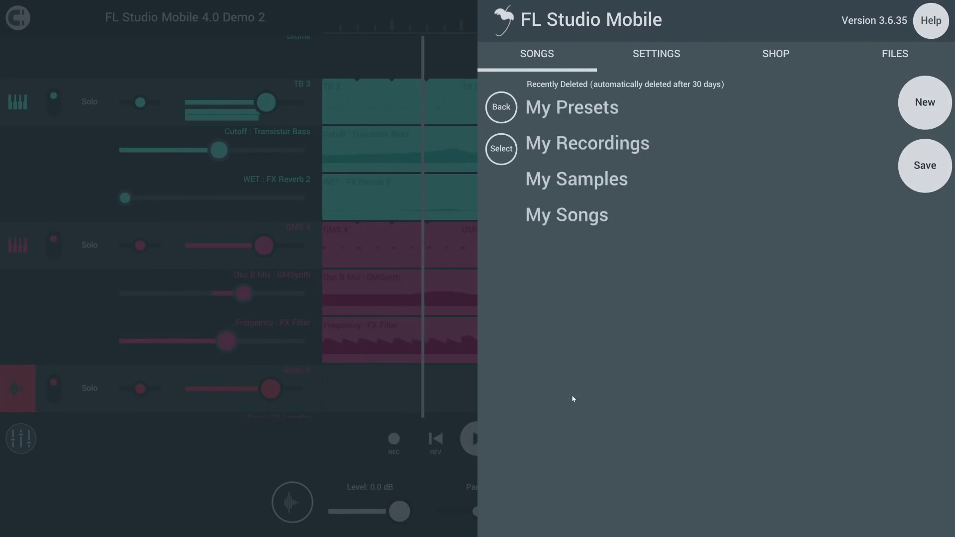
click(577, 216)
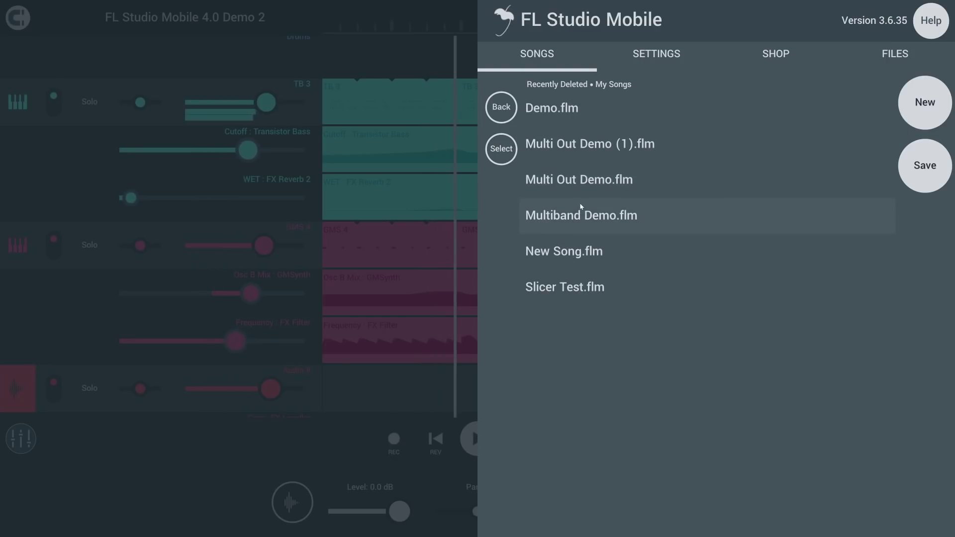
right_click(579, 114)
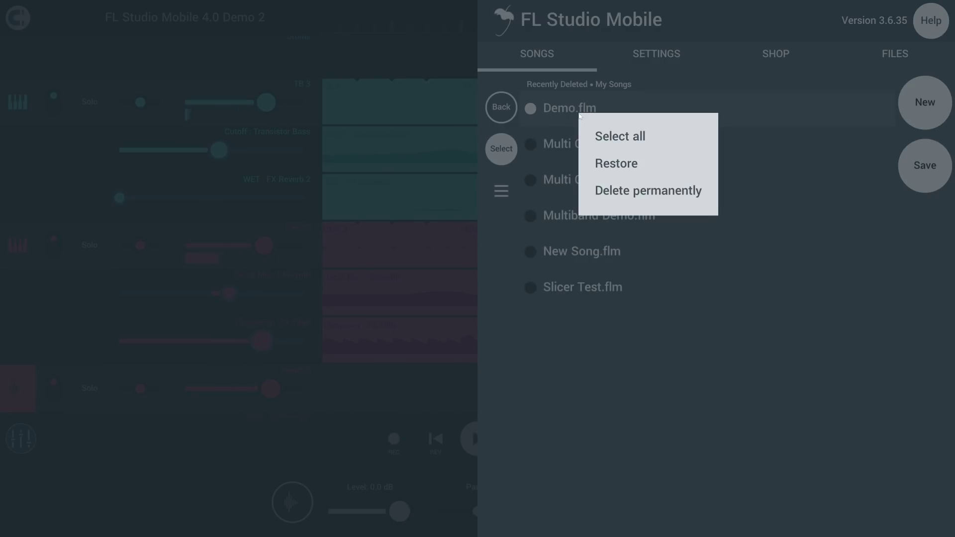
click(600, 161)
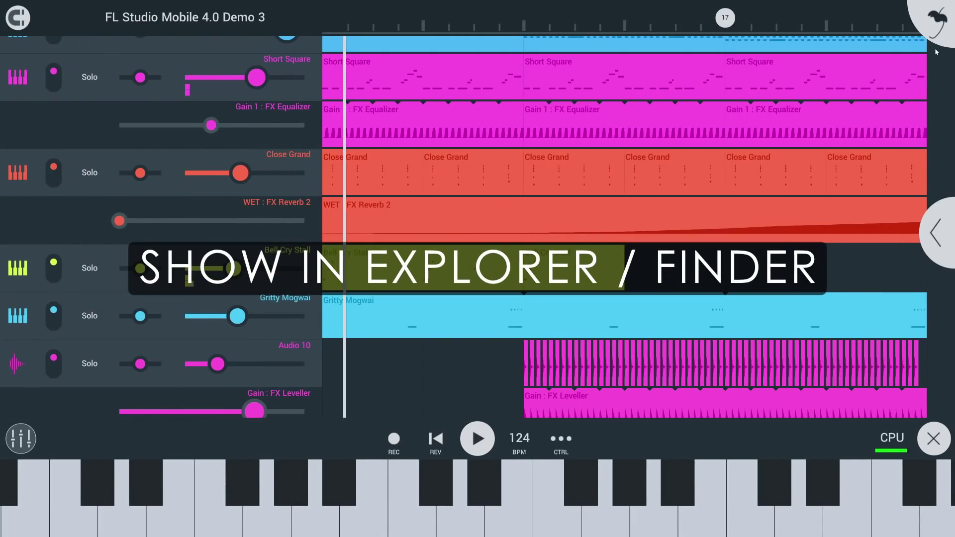
Show Demo 3.flm from the Songs list in the system file explorer
click(934, 35)
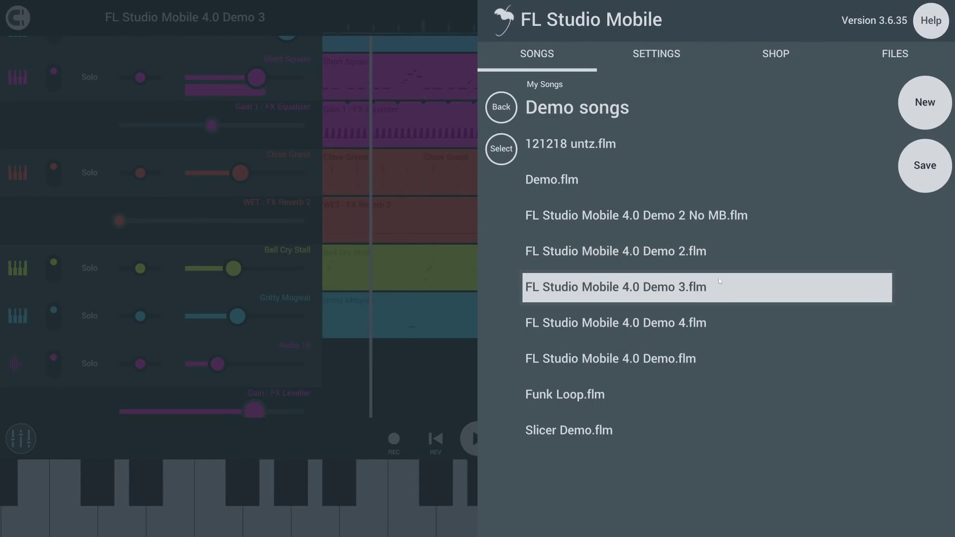
right_click(712, 287)
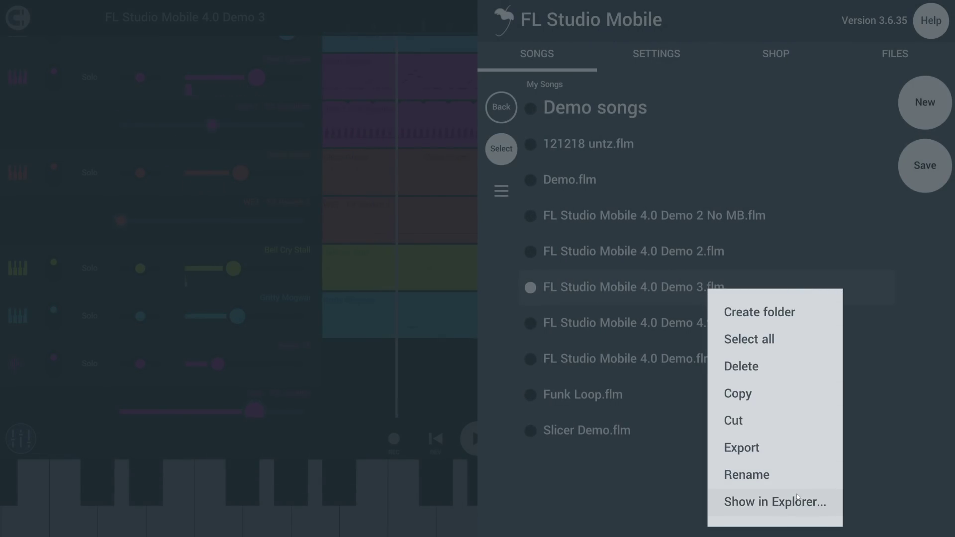
click(797, 503)
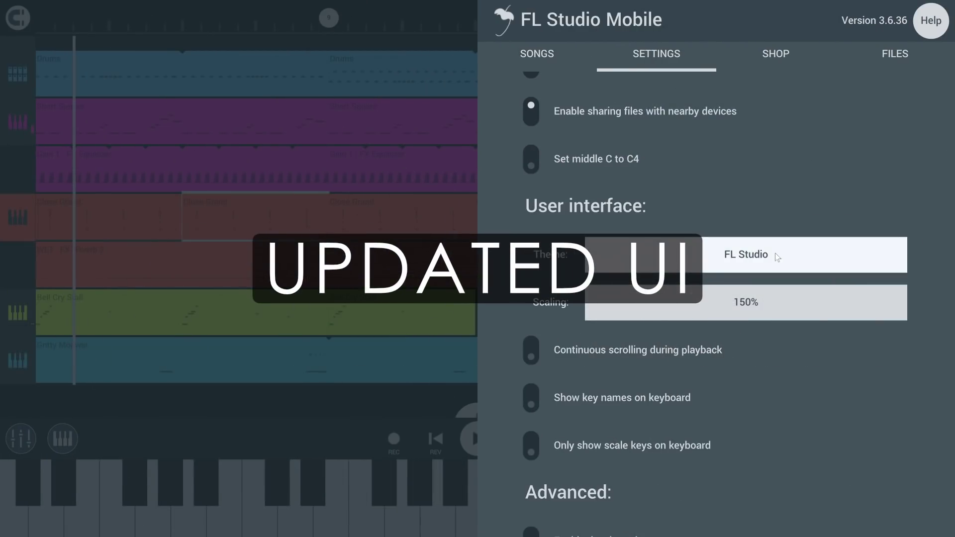
Switch the interface theme to Classic Gray and close Settings
click(772, 253)
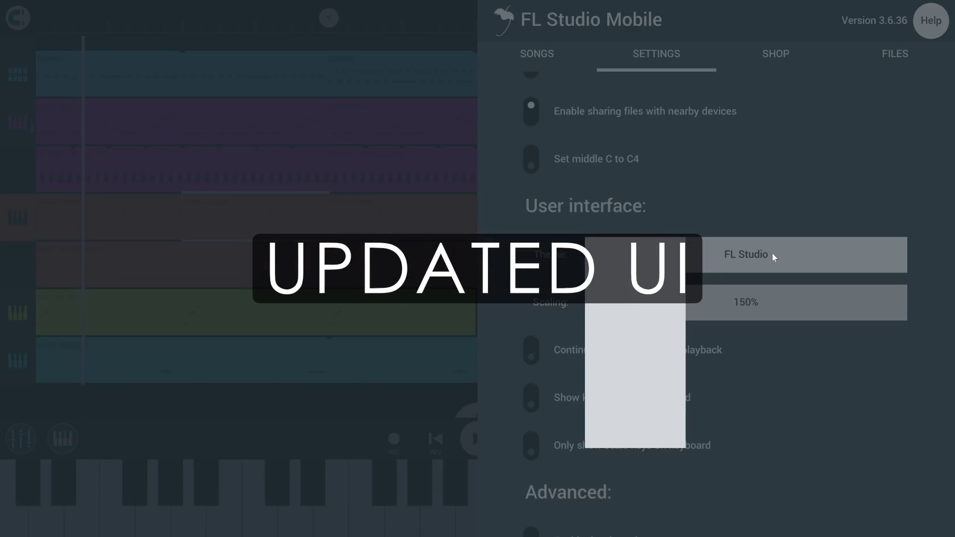
click(672, 263)
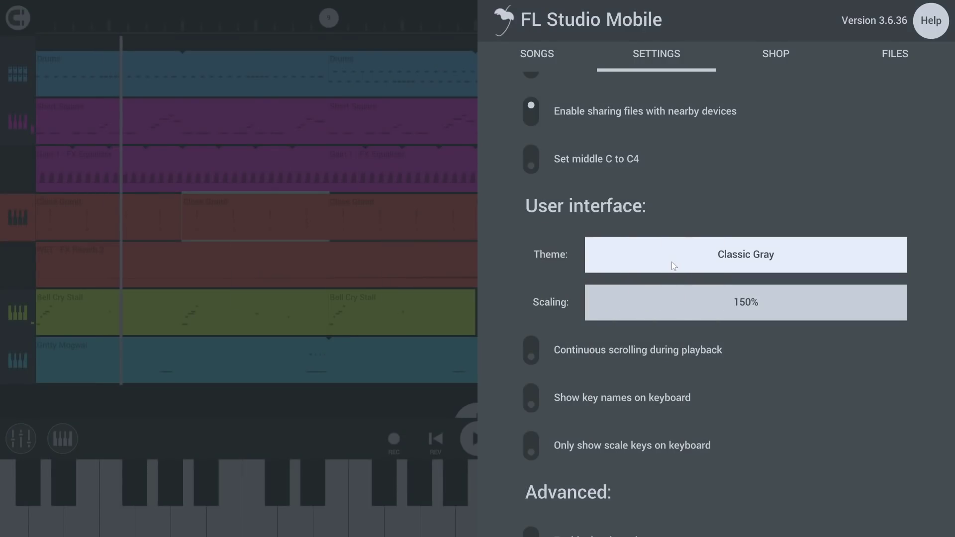
click(467, 339)
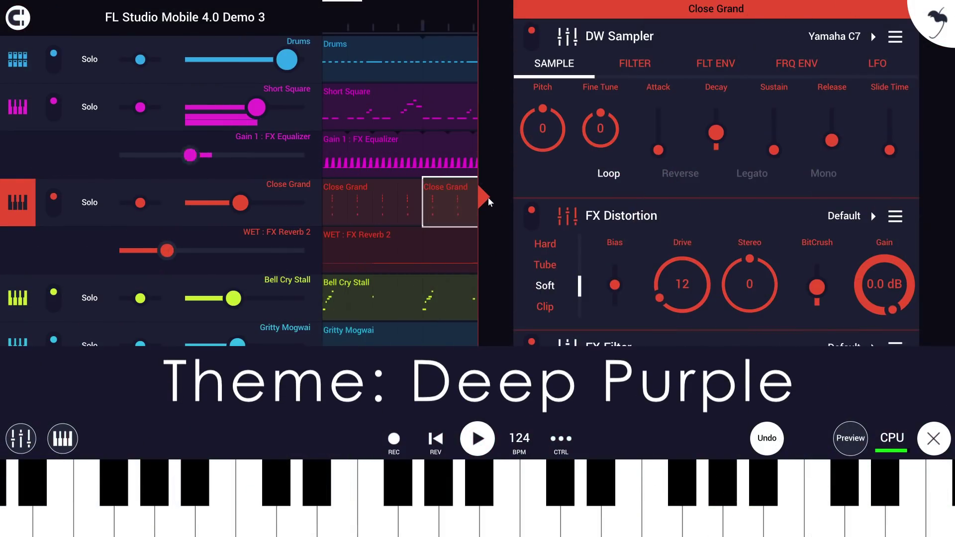
Switch to the mixer and back to the arrangement to view the new theme
click(488, 197)
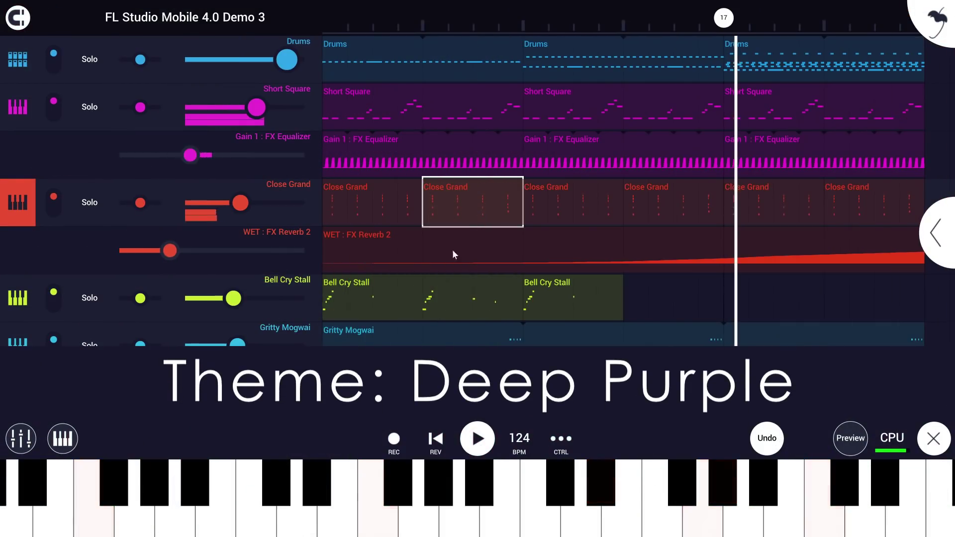
click(21, 438)
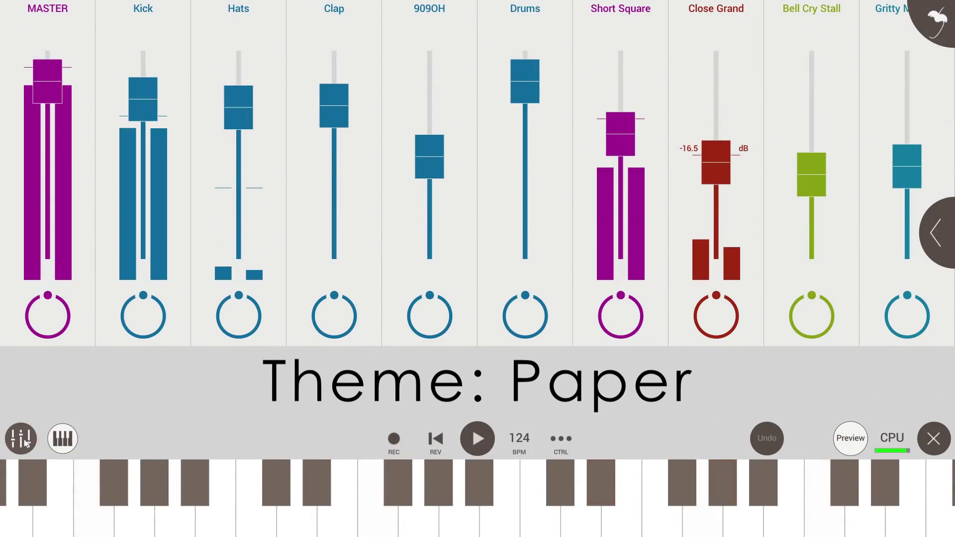
click(21, 438)
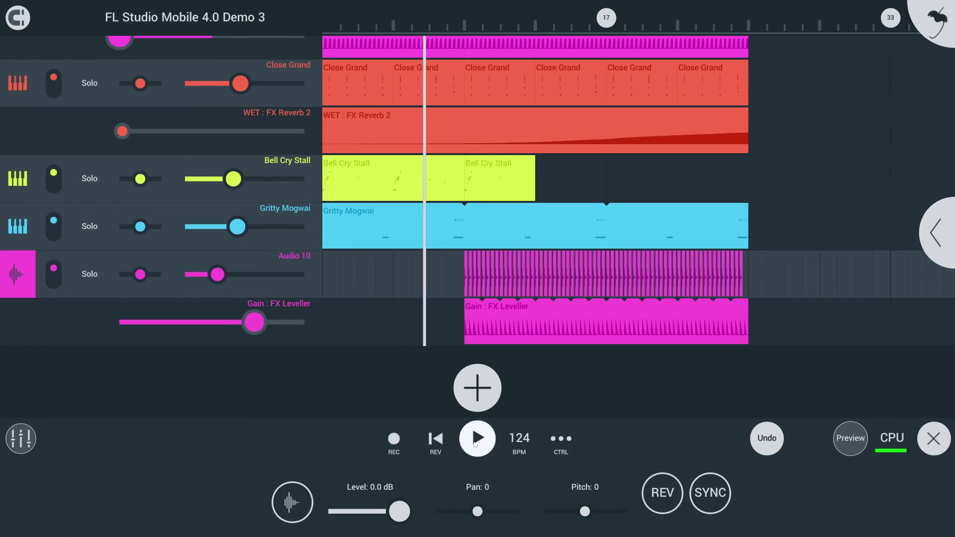
Add an audio clip channel and preview FL Studio Mobile 4.0 Demo 3.wav from My Files > My Tracks
click(477, 388)
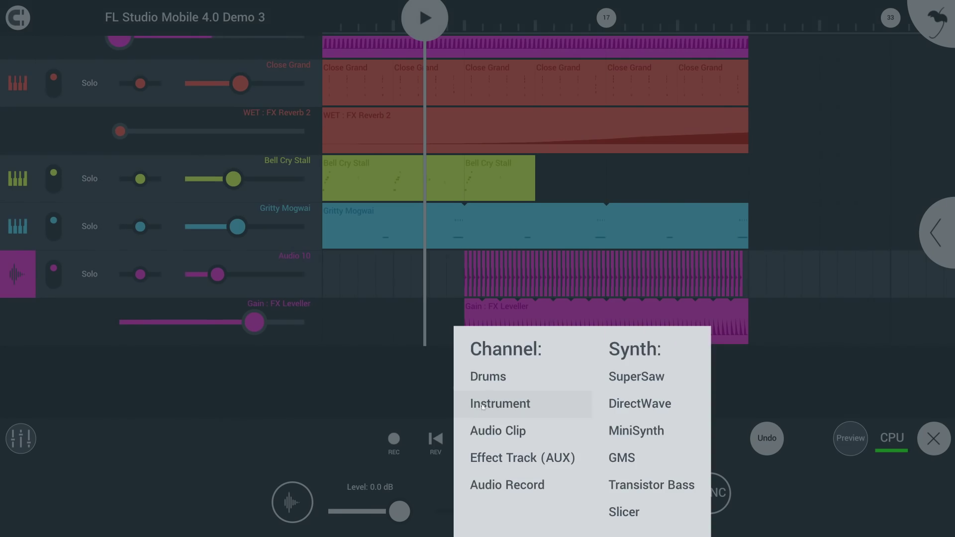
click(547, 436)
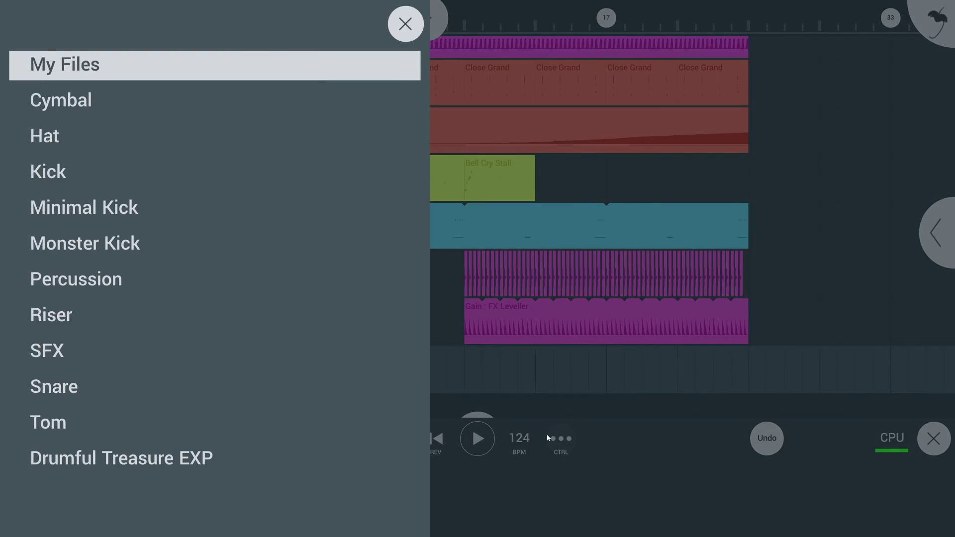
click(345, 68)
click(139, 314)
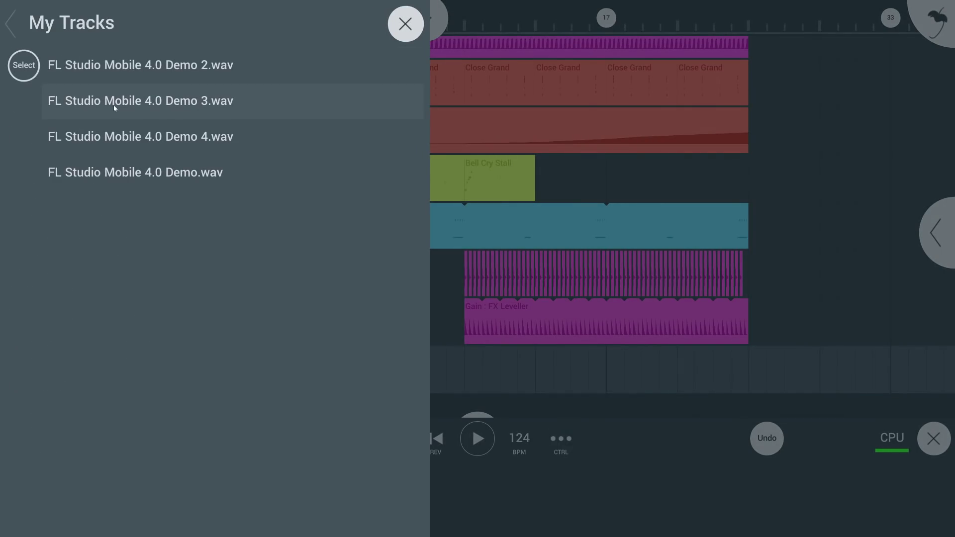
click(114, 106)
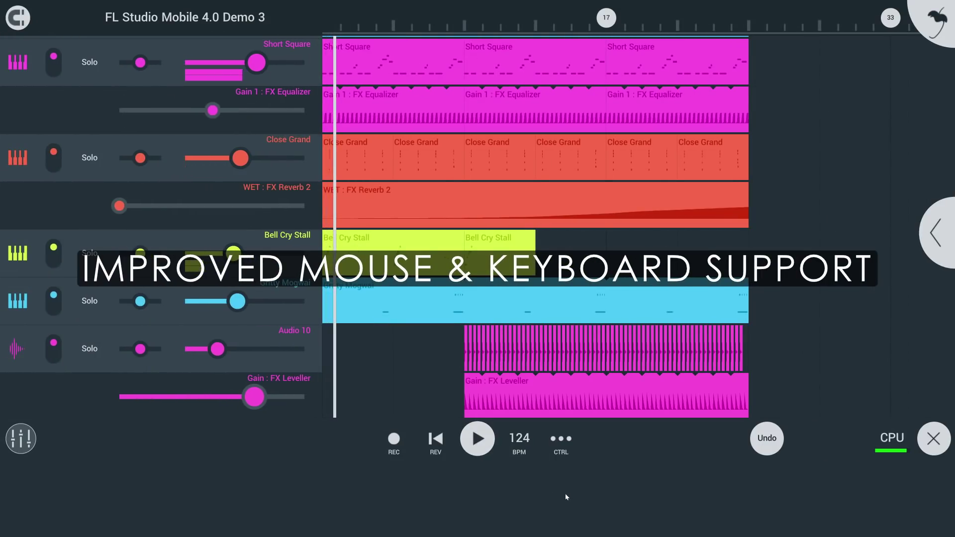
Show the Close Grand clip's actions and the Audio 11 side panel, then the Songs save options
click(639, 153)
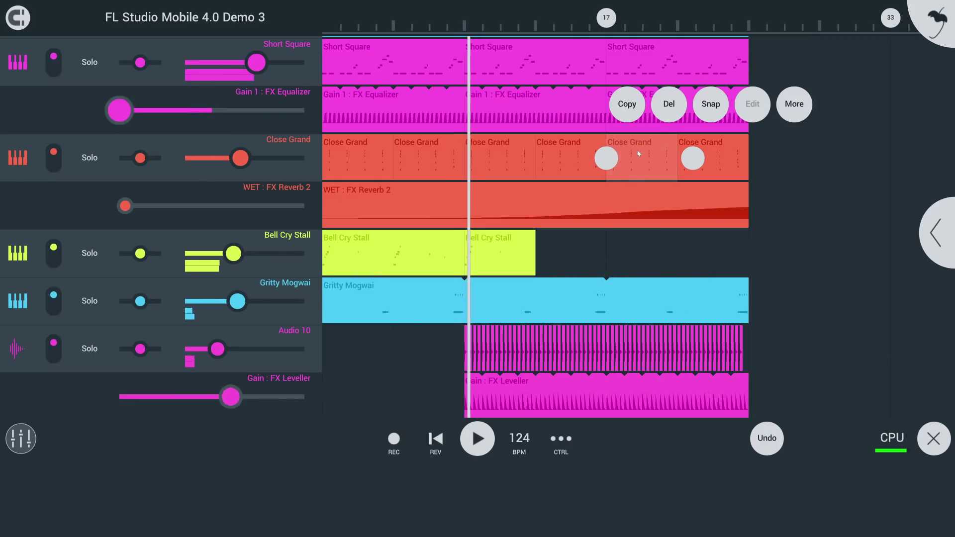
click(940, 235)
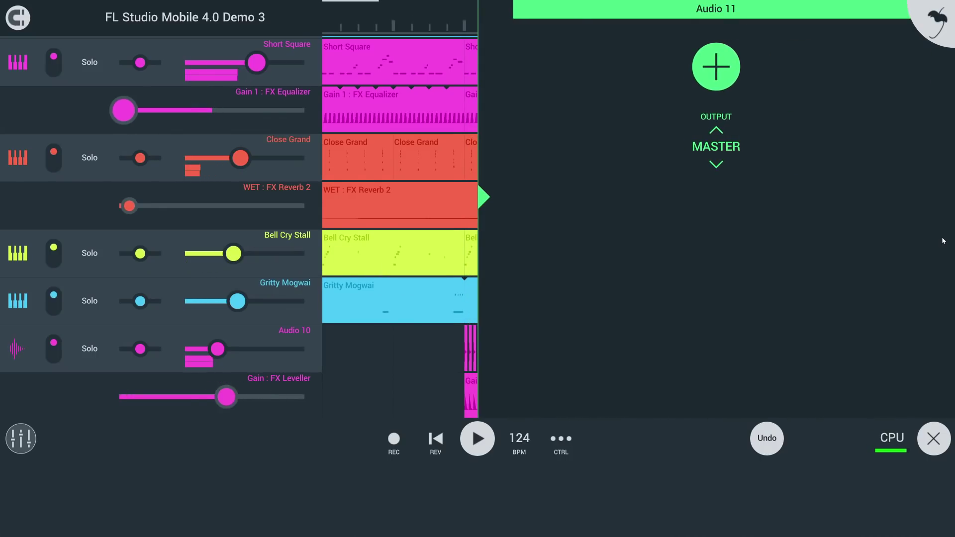
click(939, 25)
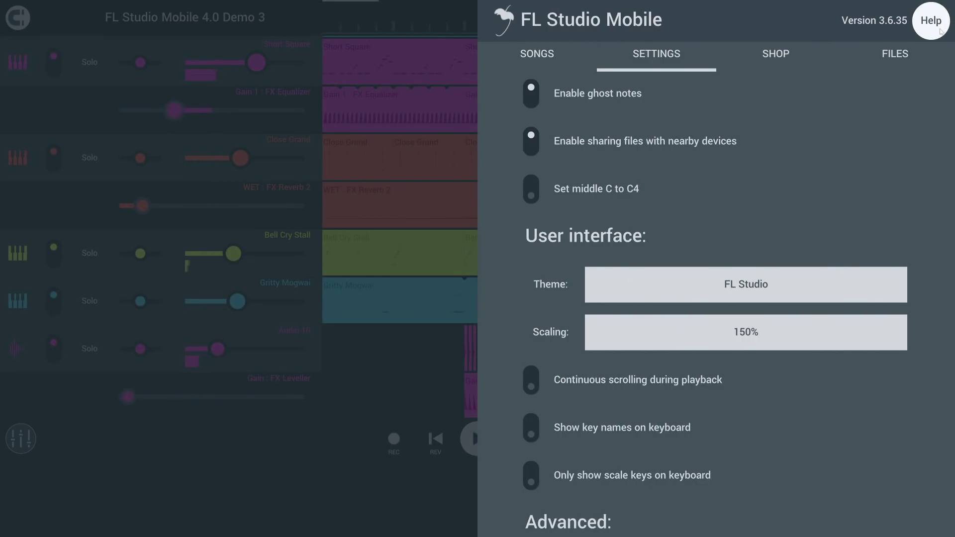
click(538, 54)
click(931, 173)
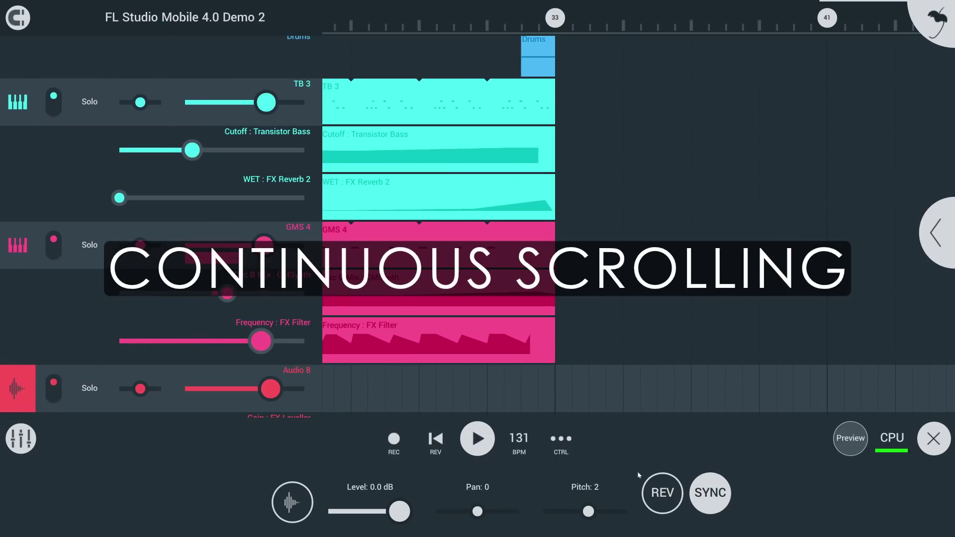
Enable 'Continuous scrolling during playback' in Settings and return to the Demo 2 song
click(939, 37)
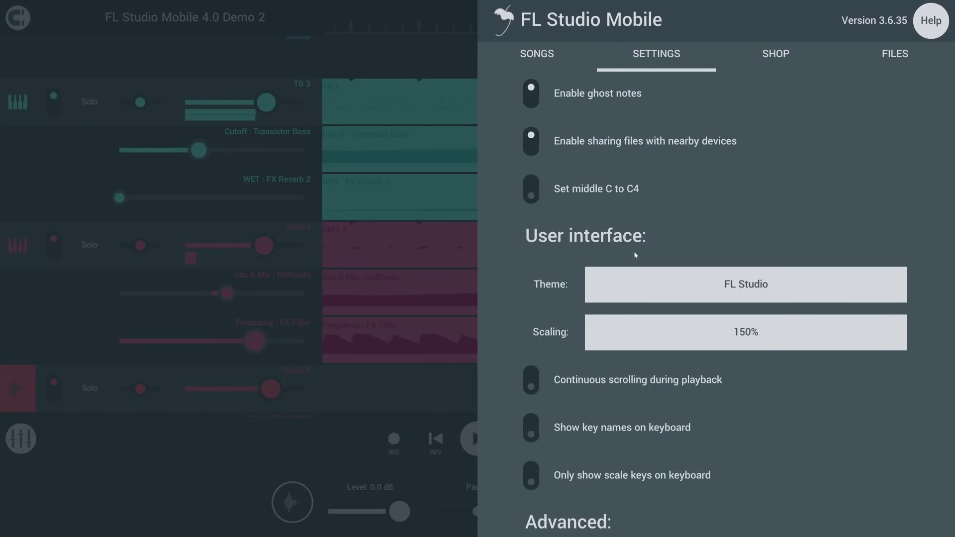
click(625, 396)
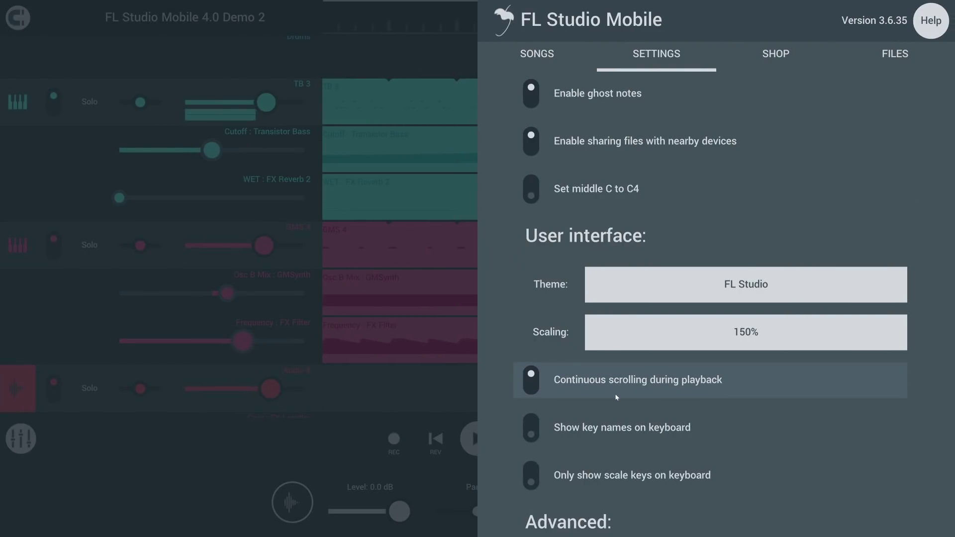
click(416, 479)
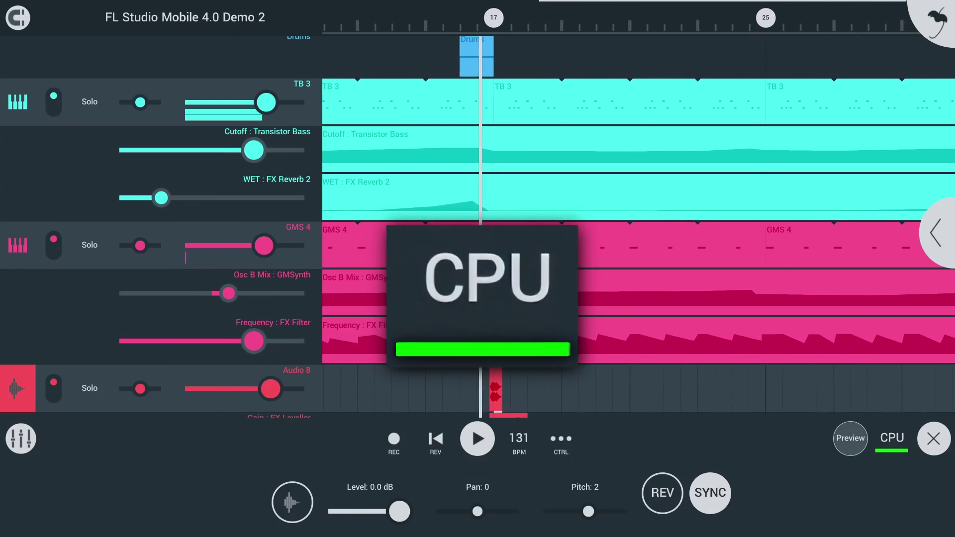
click(892, 437)
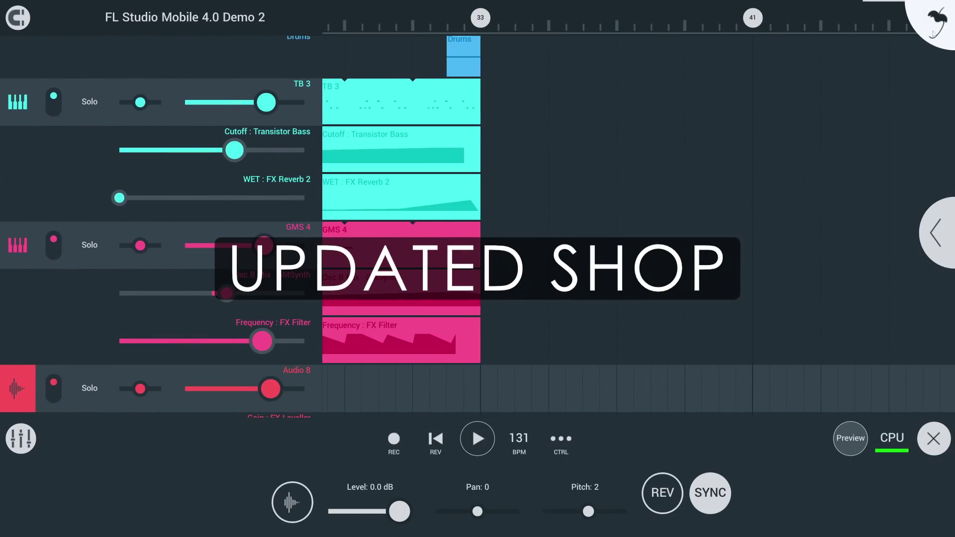
Open the sound pack shop and preview the Essential Pianos and Drumful Treasure packs
click(934, 33)
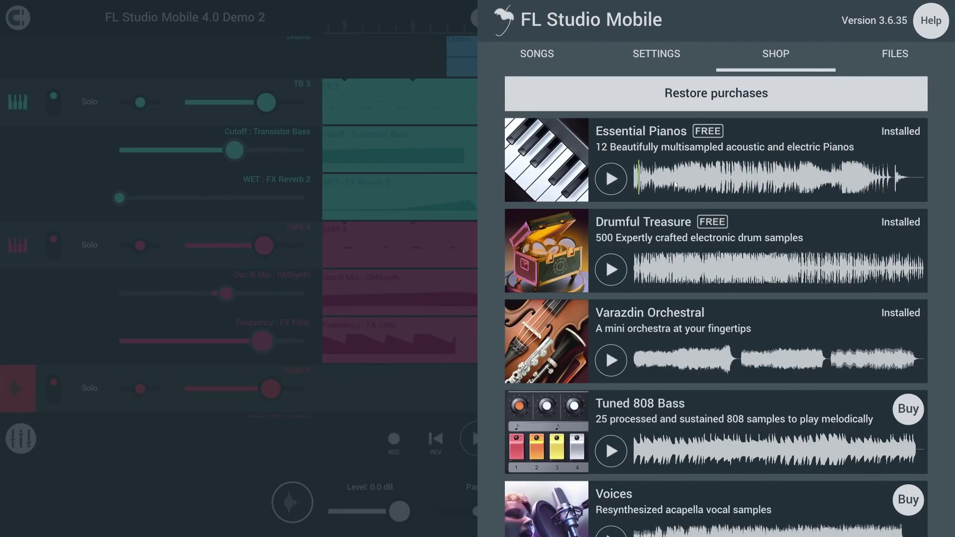
click(757, 177)
click(611, 269)
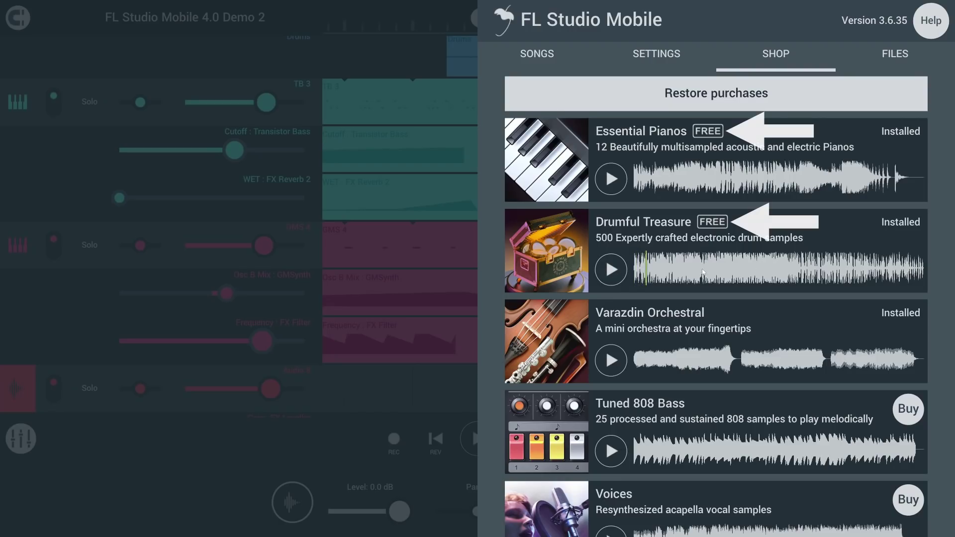